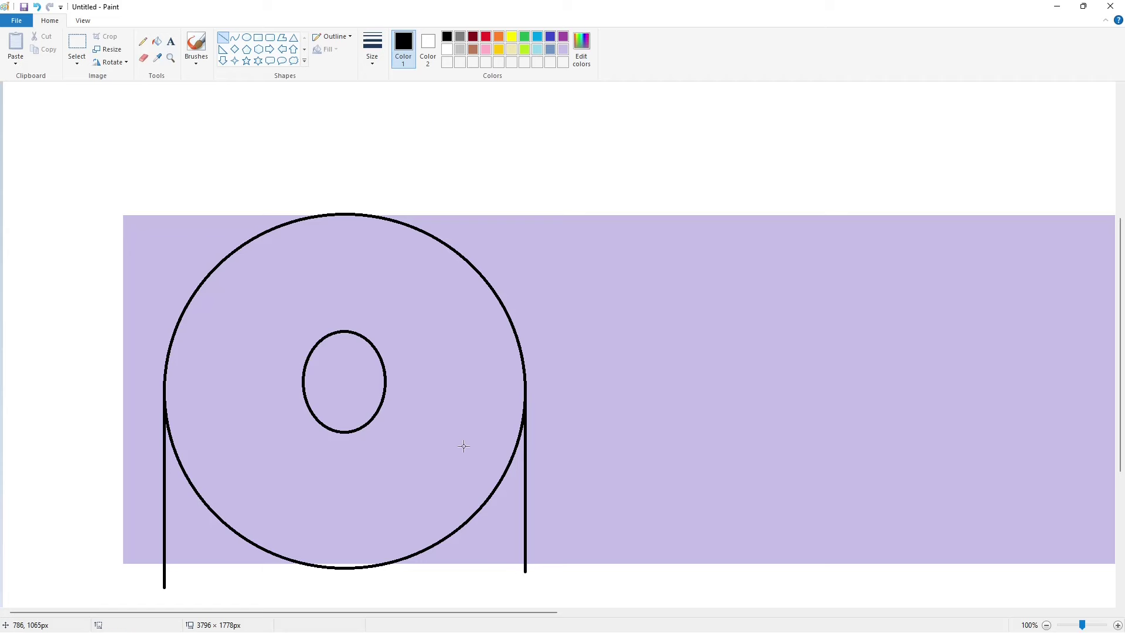
Draw straight vertical lines down from both sides of the inner oval to just below the lavender band
drag(303, 380, 303, 590)
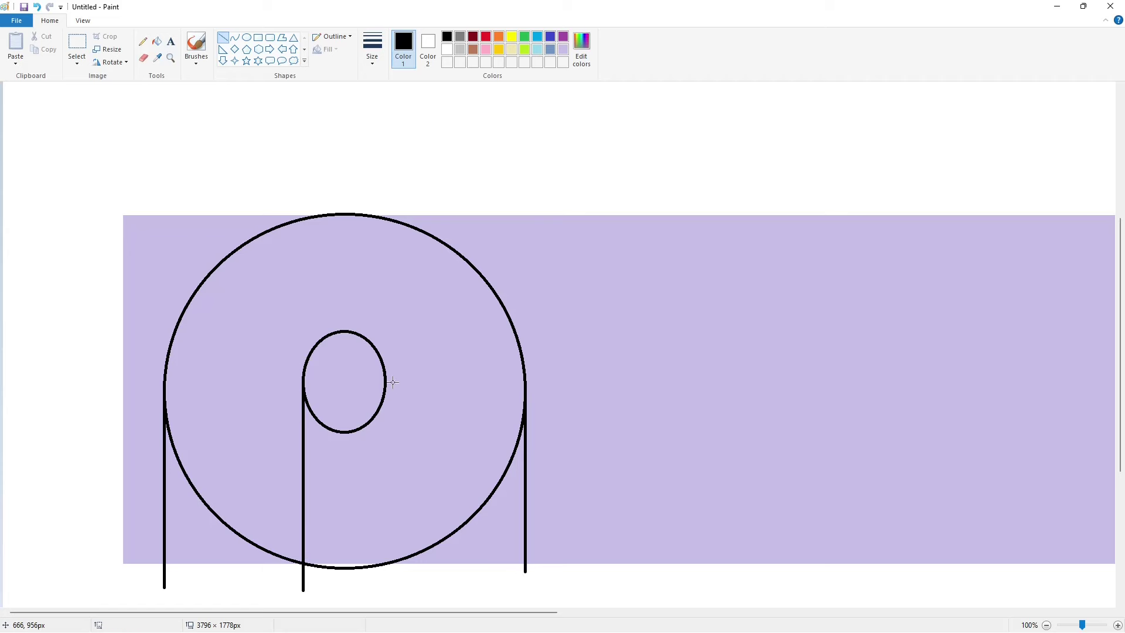
drag(385, 381, 385, 601)
click(637, 443)
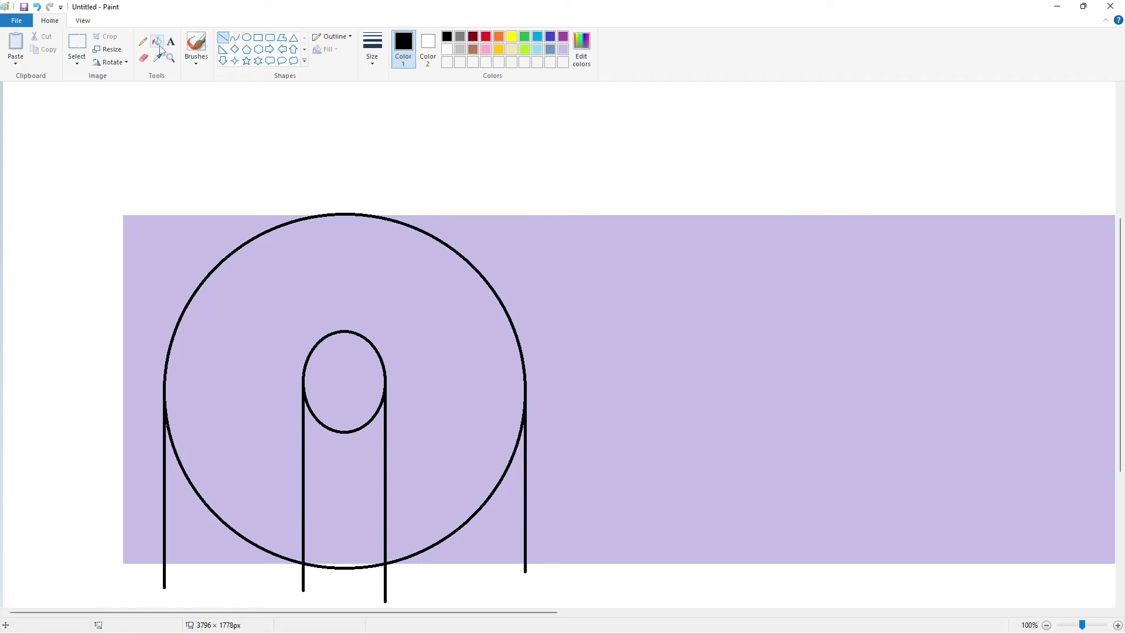
Fill the ring and both outer leg areas of the n shape with black
click(158, 44)
click(235, 375)
click(196, 540)
click(502, 546)
Cover the oval's outline along one inner edge of the n's opening with lavender vertical lines
click(562, 51)
click(223, 38)
drag(311, 390, 311, 429)
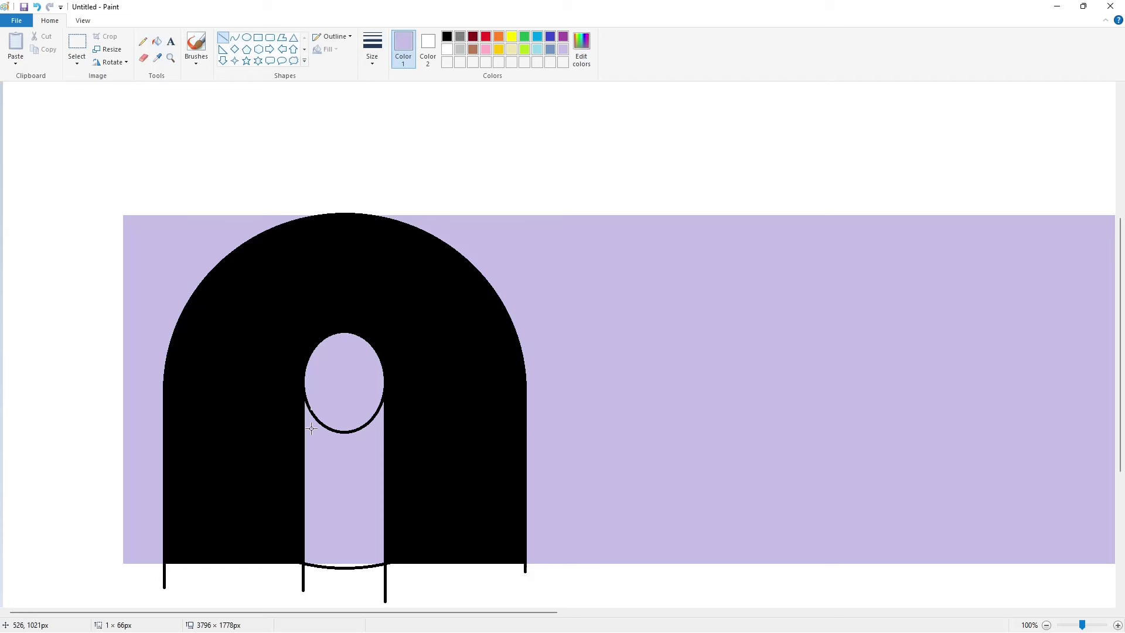
drag(307, 381, 308, 591)
Fill the n's inner oval, its opening and the lavender area outside its outer leg with white
click(157, 43)
click(447, 50)
click(345, 381)
click(345, 474)
click(147, 375)
Trim the n with white straight lines along both inner edges of its opening and horizontally just beneath the band
click(223, 38)
drag(309, 382, 309, 590)
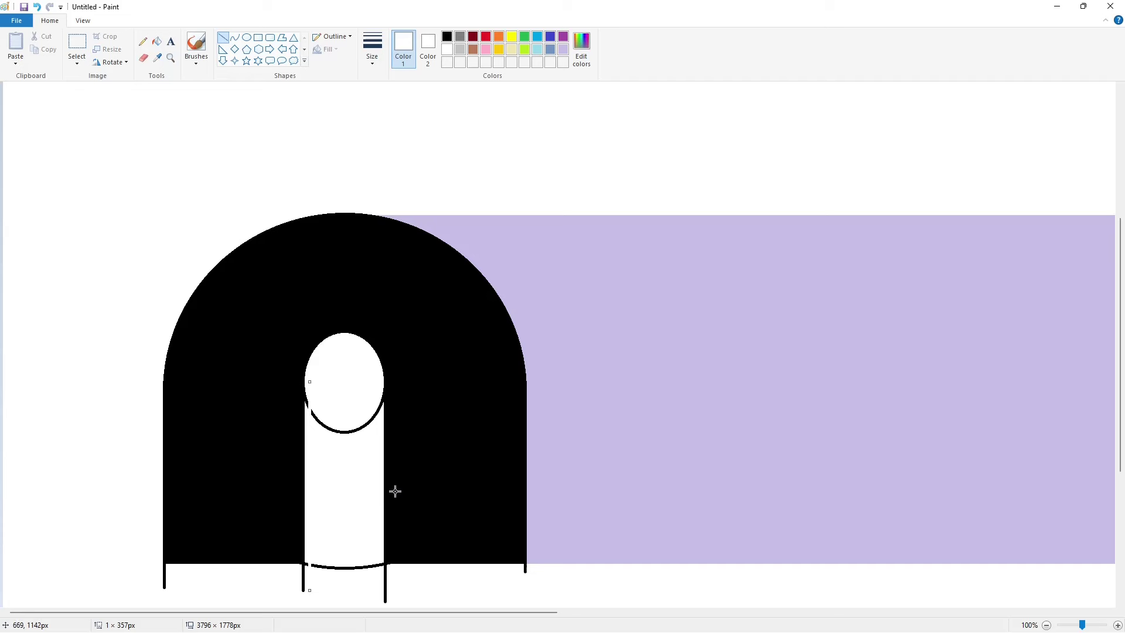
drag(380, 381, 380, 577)
drag(150, 568, 574, 567)
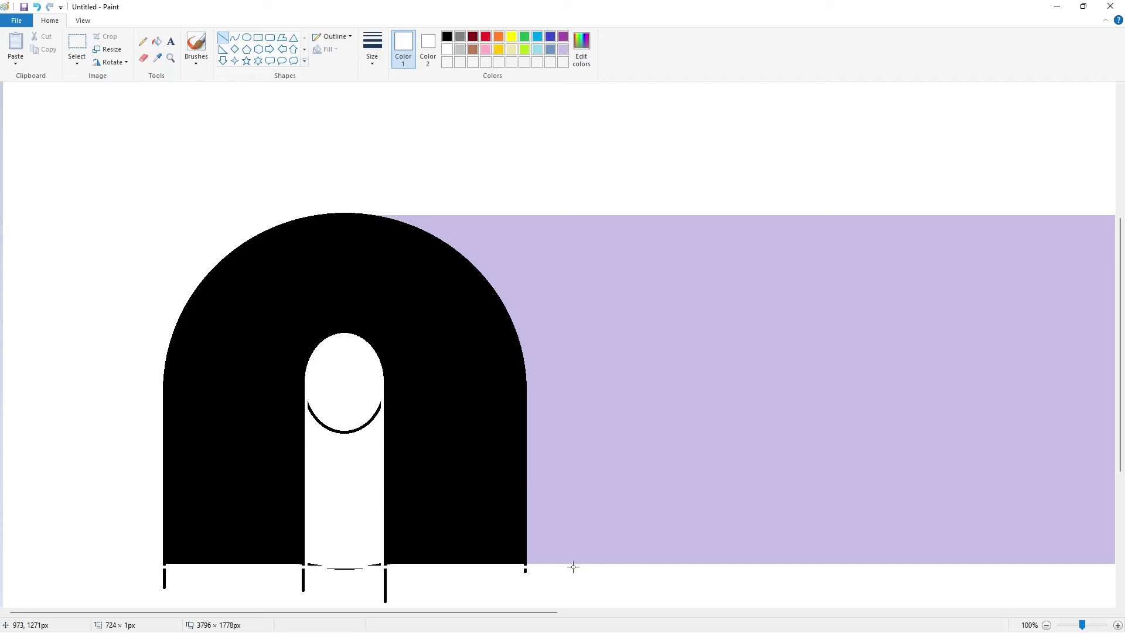
click(599, 579)
Fill the leftover outline pieces inside the n's opening and below its legs with white
click(157, 42)
click(345, 433)
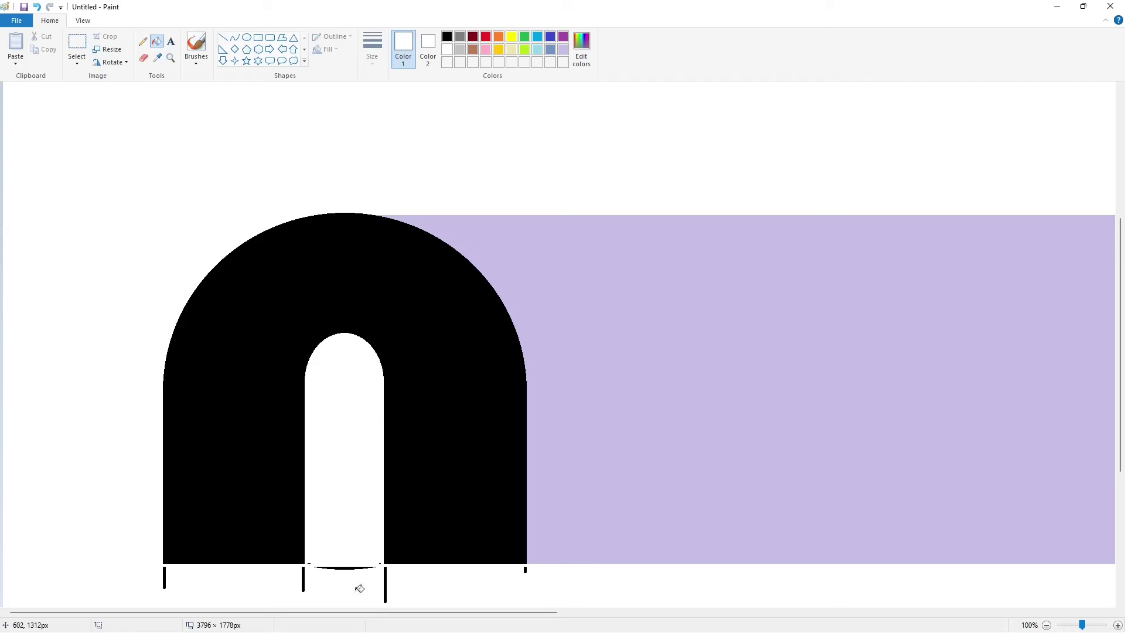
click(345, 568)
click(164, 579)
click(223, 37)
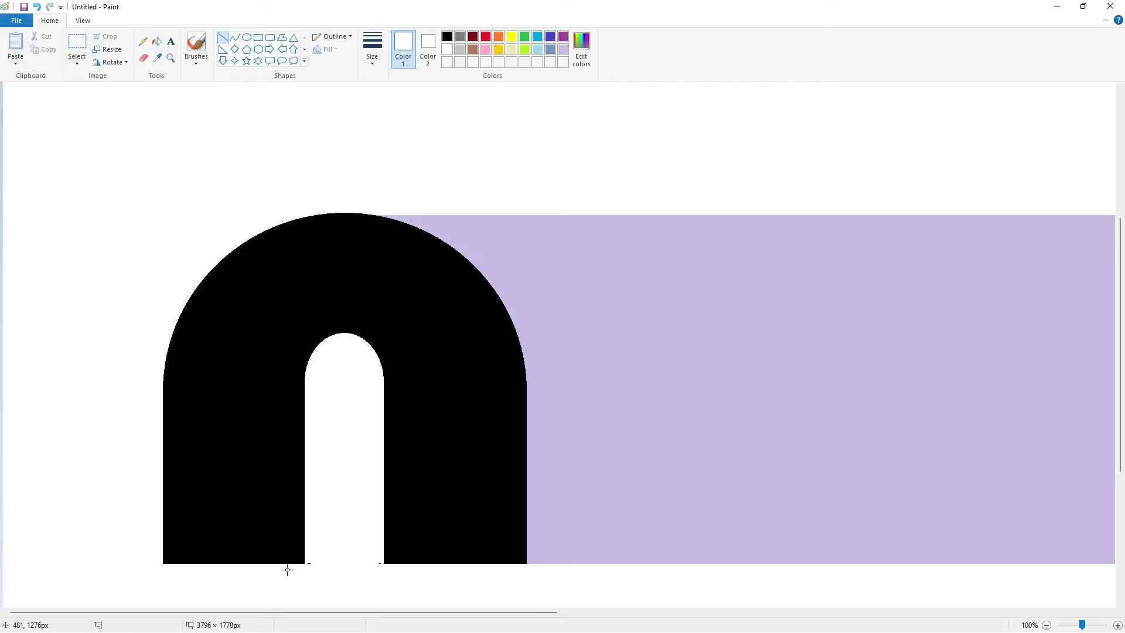
scroll(878, 559, down, 1)
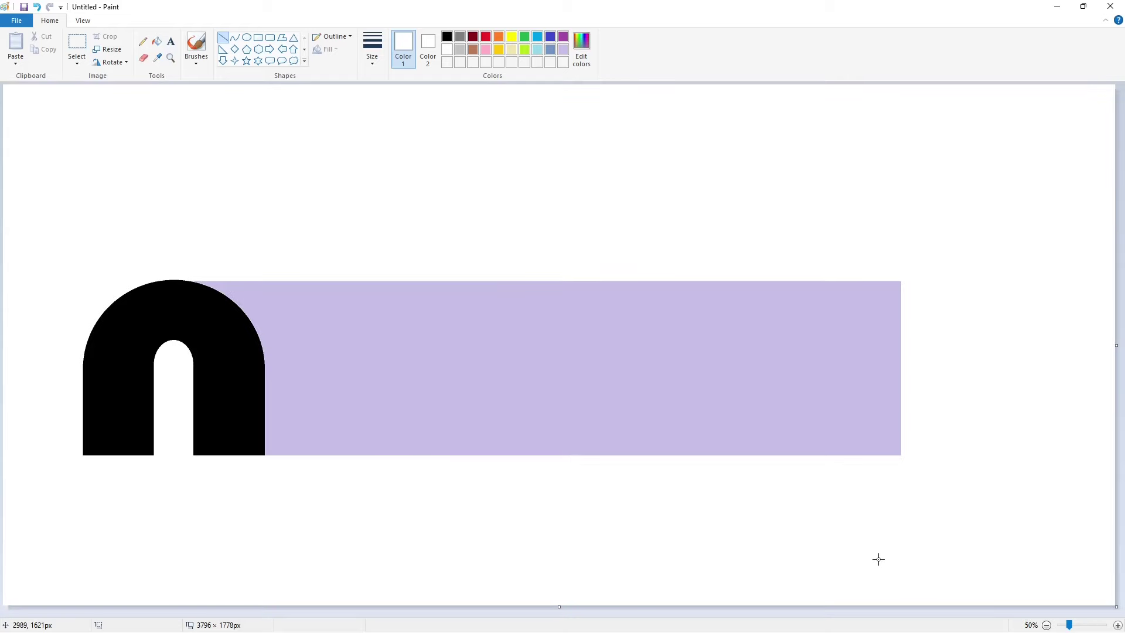
Draw a tall black-outlined rectangle beside the n, extending below the lavender band, as the i's stem
click(258, 37)
click(447, 36)
drag(277, 324, 347, 493)
click(394, 409)
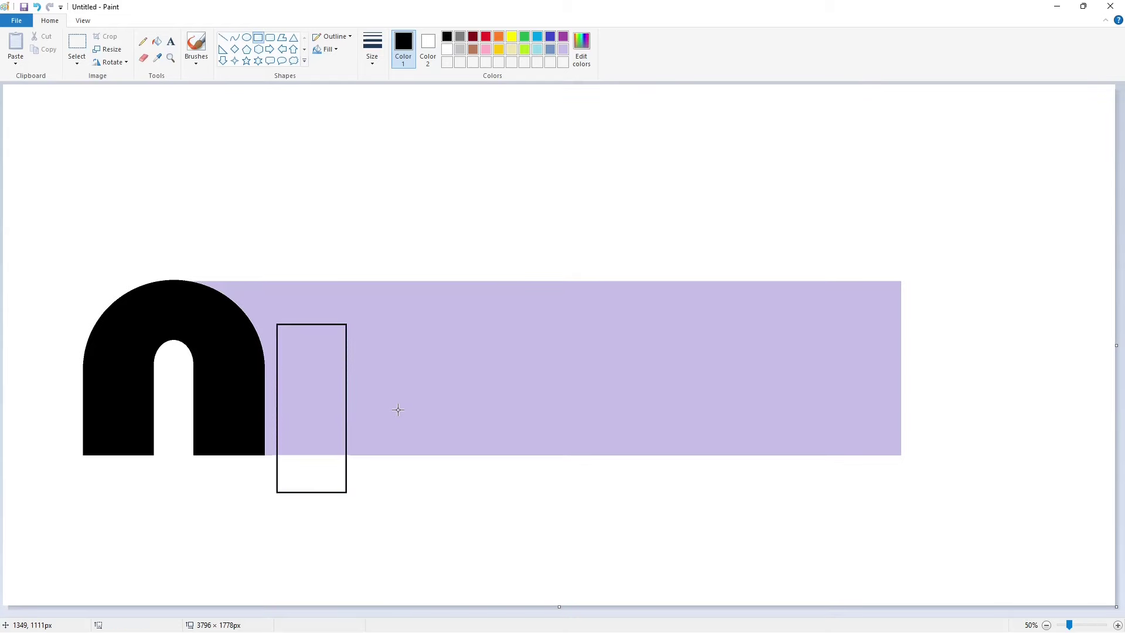
Draw a circle about 265 px across above the rectangle as the i's dot, centred over the stem
click(246, 37)
drag(272, 204, 336, 270)
drag(292, 240, 313, 273)
drag(344, 234, 348, 242)
drag(279, 236, 274, 236)
drag(350, 237, 353, 239)
drag(314, 274, 314, 271)
drag(351, 233, 351, 236)
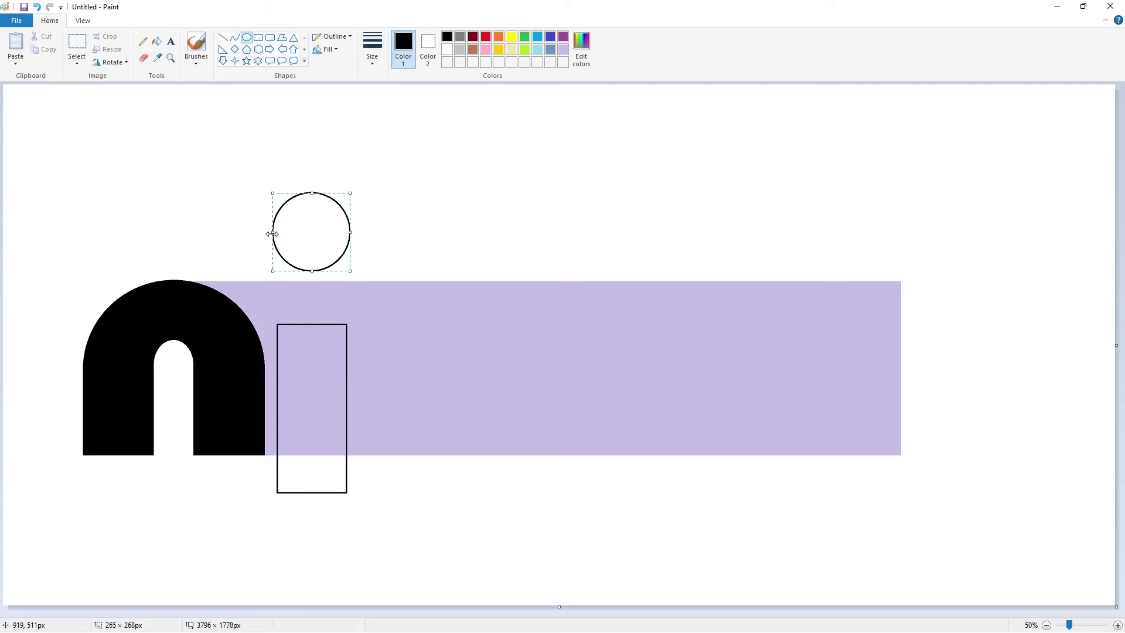
drag(272, 233, 272, 238)
click(432, 253)
Draw an oval about 241 × 267 px over the rectangle's upper end, matching the stem's width
mouse_move(283, 304)
mouse_down()
mouse_move(338, 383)
mouse_move(316, 341)
mouse_up()
mouse_move(285, 334)
mouse_down()
mouse_move(347, 333)
mouse_move(319, 304)
mouse_move(276, 338)
mouse_up()
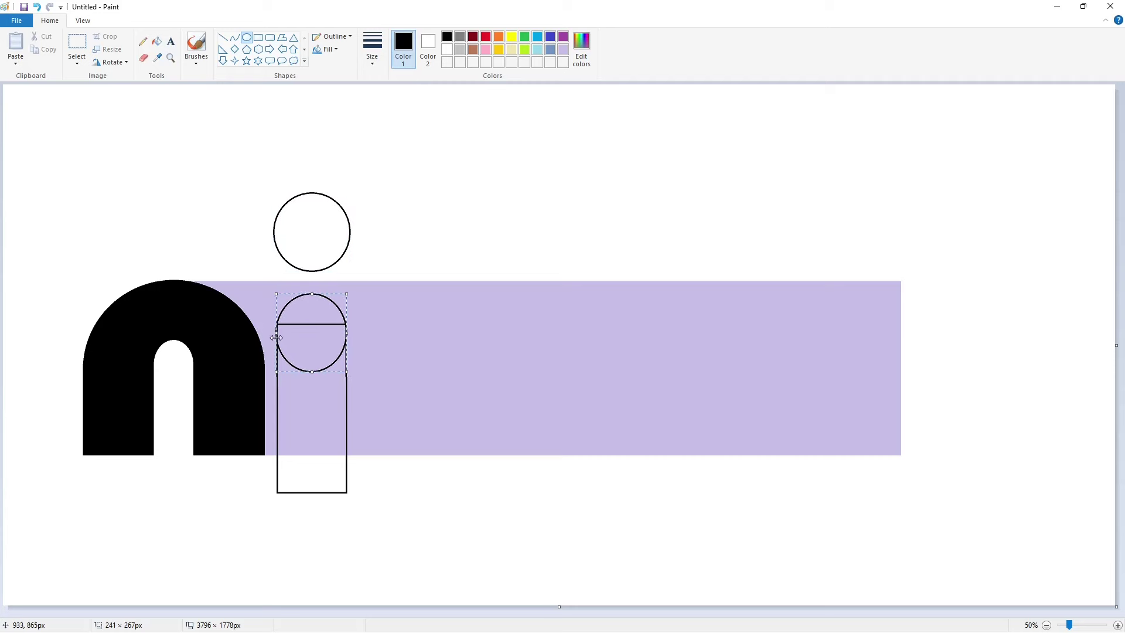
drag(347, 335, 348, 335)
click(395, 335)
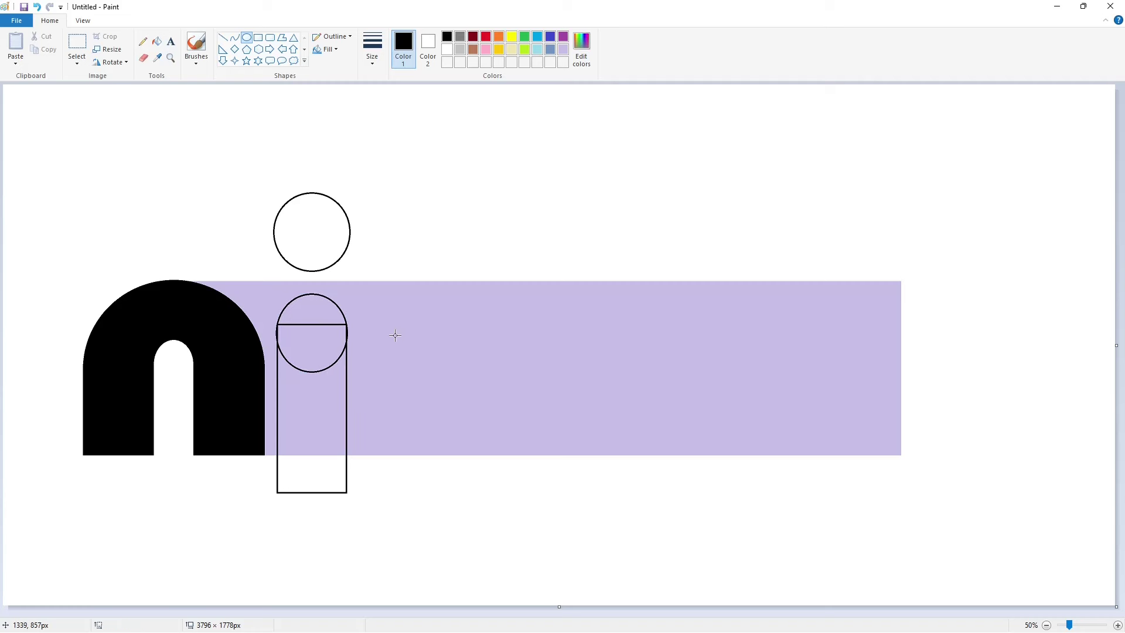
Draw two inward-bending curves joining the i's dot to the rounded stem top as a narrow neck
click(234, 38)
drag(289, 262, 289, 301)
click(307, 282)
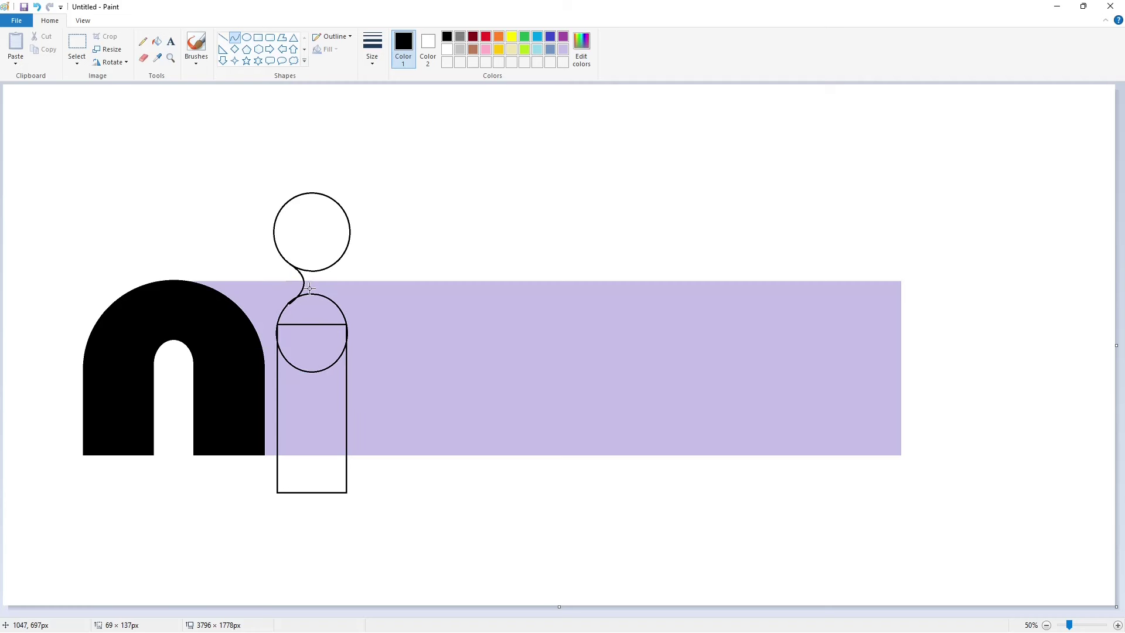
click(309, 282)
click(361, 282)
drag(331, 266, 330, 299)
click(318, 282)
click(319, 281)
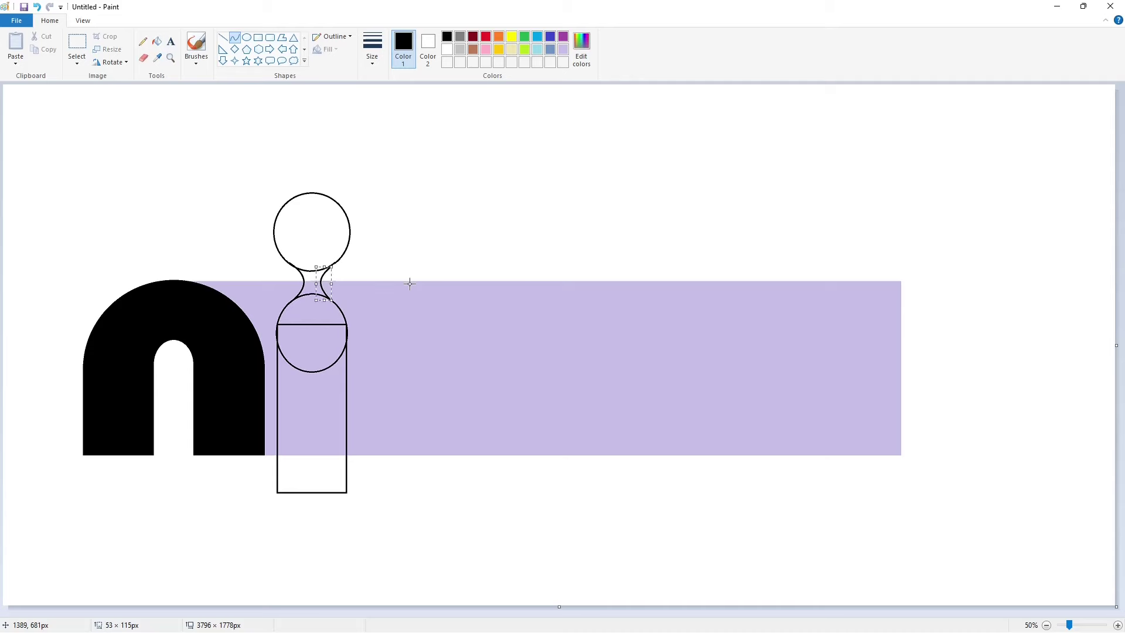
click(410, 284)
Fill the i's dot, neck, rounded top and stem within the band with black
click(157, 42)
click(312, 249)
click(312, 285)
click(312, 278)
click(310, 306)
click(312, 346)
click(330, 392)
Smooth the notch where the i's dot meets its neck with a short black line about 15 × 15 px
click(1118, 626)
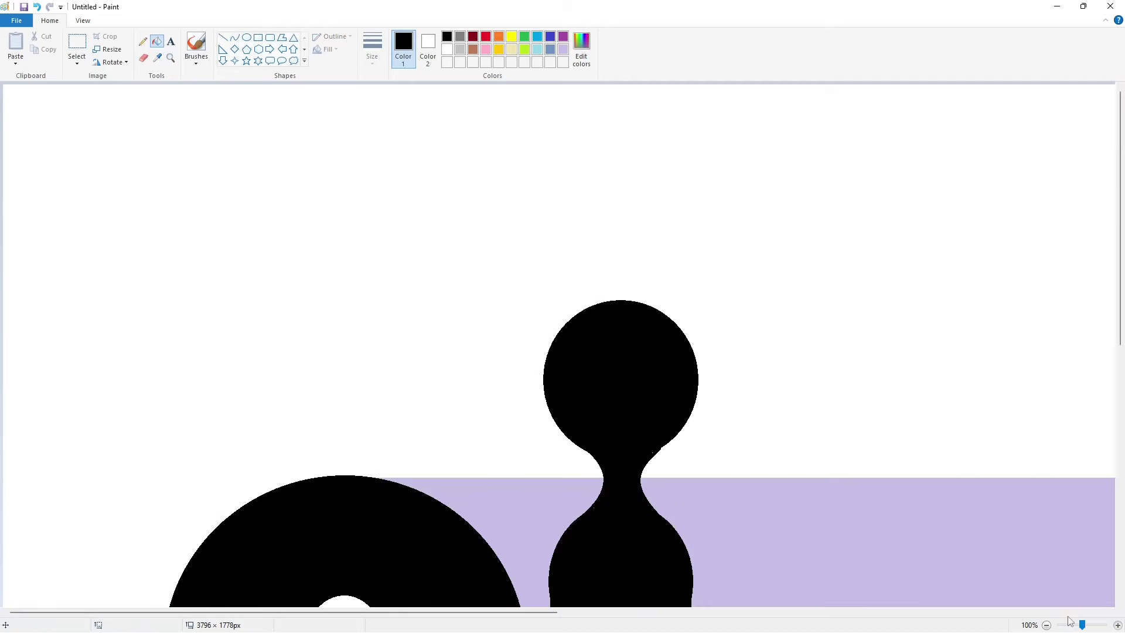
scroll(559, 346, down, 5)
drag(455, 612, 551, 613)
scroll(383, 136, up, 2)
click(143, 41)
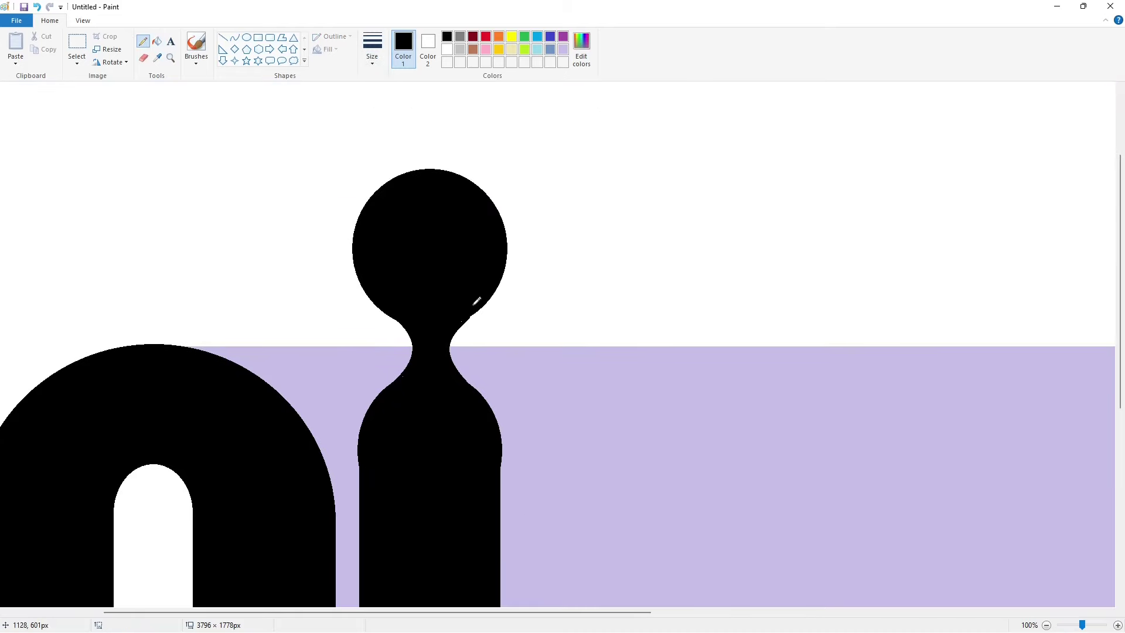
click(222, 38)
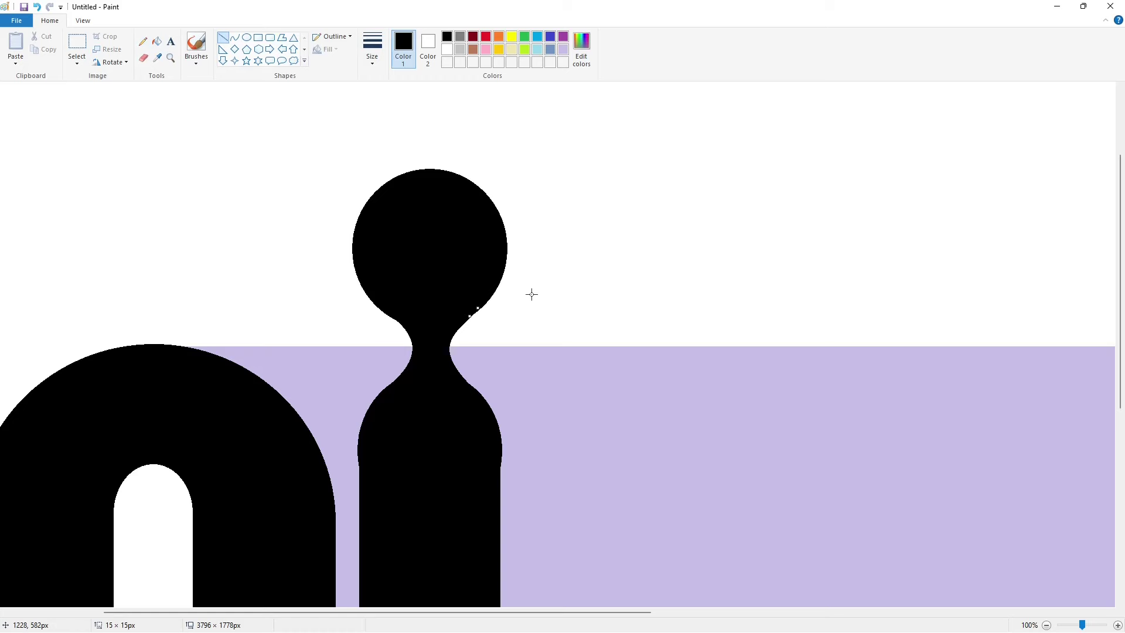
Trim the bulges on both sides of the i's rounded shoulders with lavender straight lines
scroll(531, 294, down, 2)
click(563, 49)
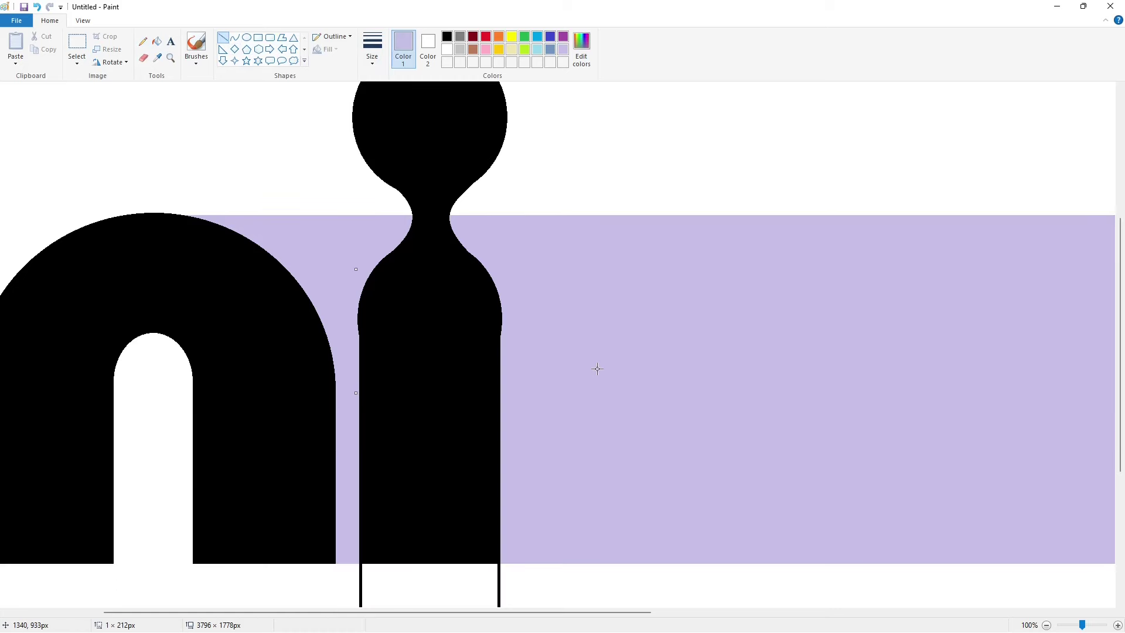
click(525, 317)
click(577, 356)
scroll(597, 378, up, 2)
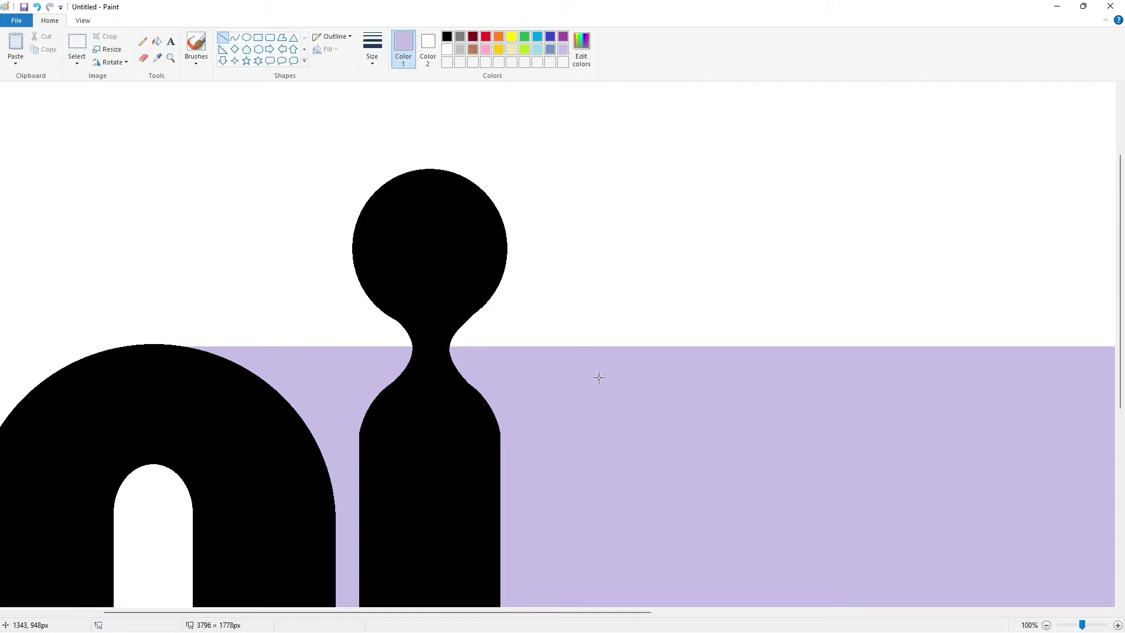
scroll(595, 366, down, 2)
drag(354, 316, 366, 270)
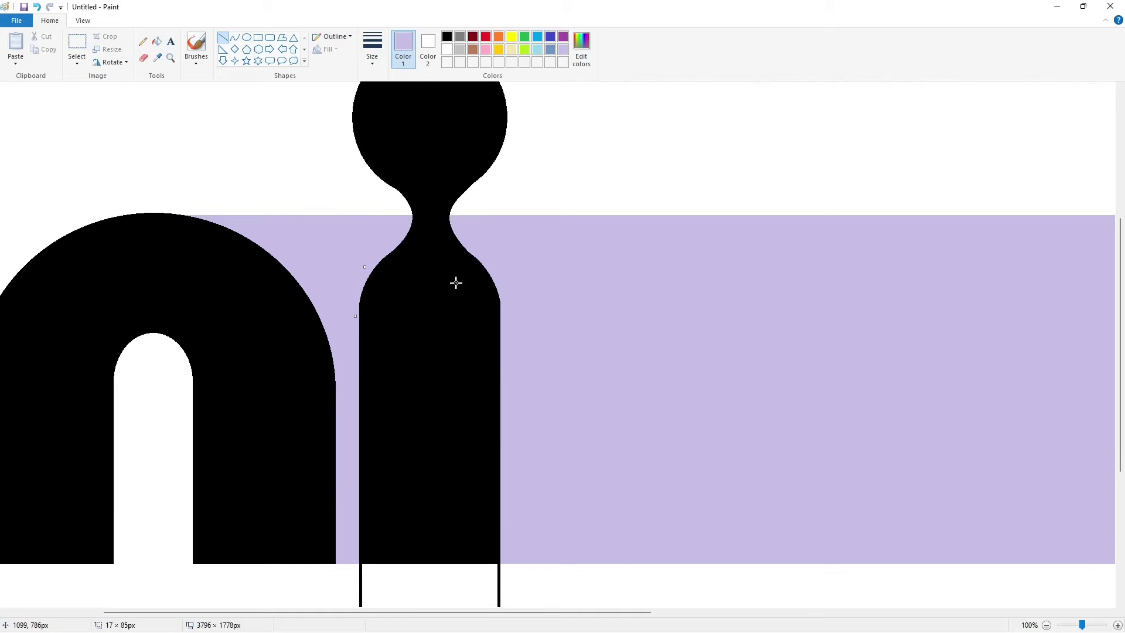
drag(502, 286, 506, 318)
scroll(539, 314, up, 2)
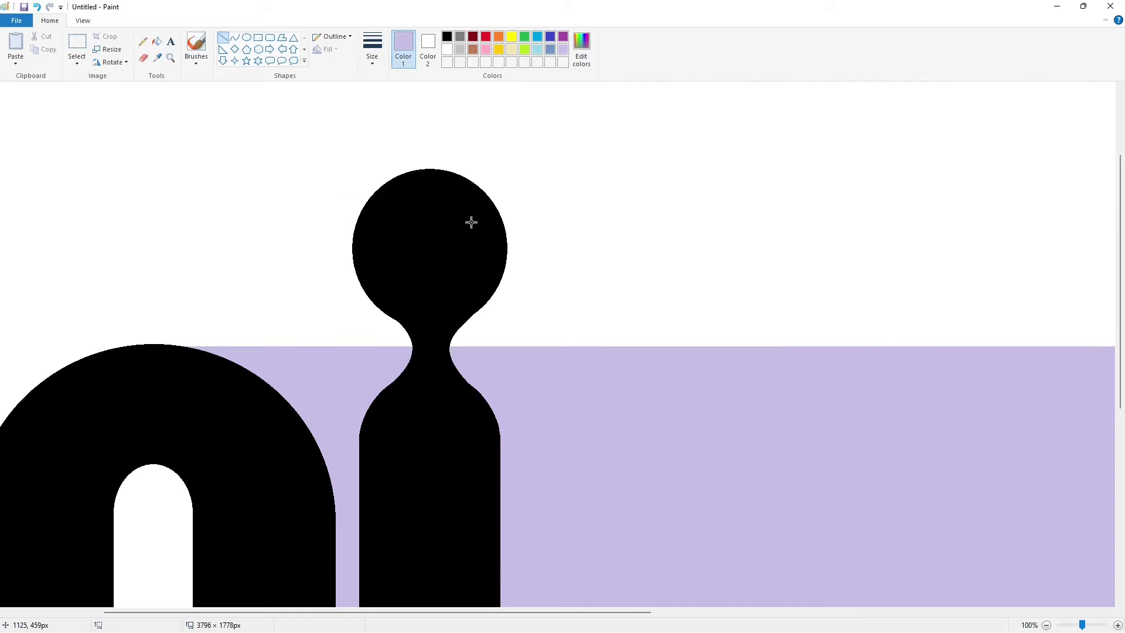
Erase the i's outline below the band with white, and fill the lavender gap between n and i white
scroll(471, 222, down, 2)
click(447, 49)
scroll(528, 410, down, 2)
drag(351, 438, 527, 438)
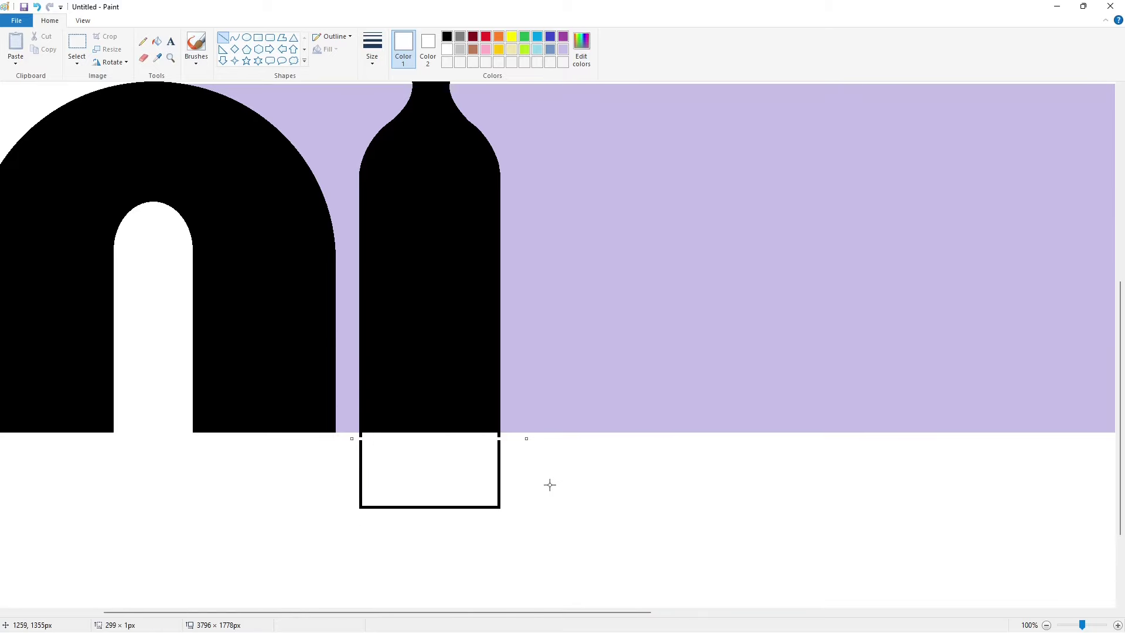
click(159, 46)
click(430, 507)
click(347, 132)
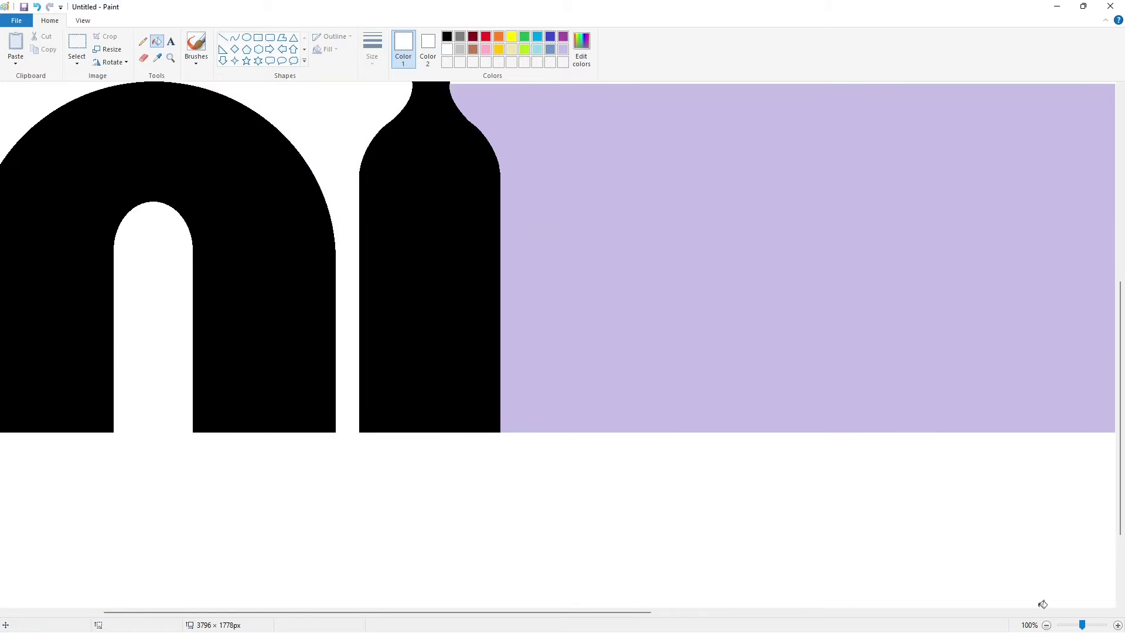
Draw a black-outlined circle about 620 px high beside the i as the outer shape of the c
click(1046, 625)
click(246, 37)
click(447, 37)
drag(375, 297, 537, 465)
drag(432, 401, 420, 385)
drag(444, 448, 458, 463)
drag(383, 392, 377, 392)
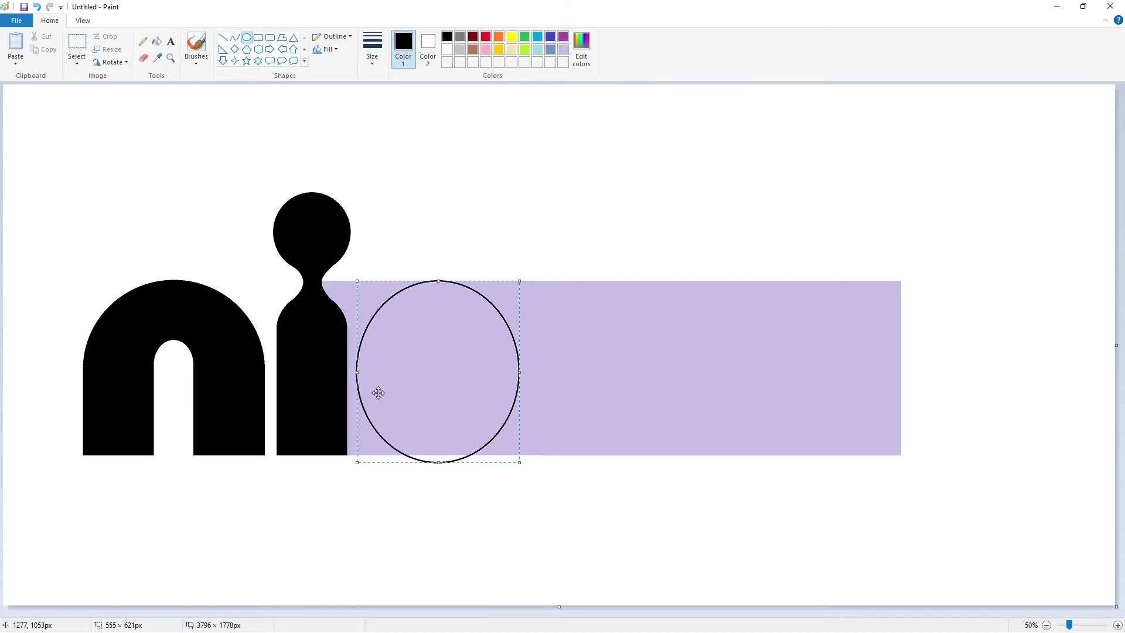
drag(520, 375, 537, 392)
Draw a narrow upright oval in the circle's centre and two horizontal lines from it to the outer edge
drag(422, 342, 463, 422)
mouse_move(444, 403)
mouse_down()
mouse_move(447, 393)
mouse_move(451, 413)
mouse_up()
click(490, 359)
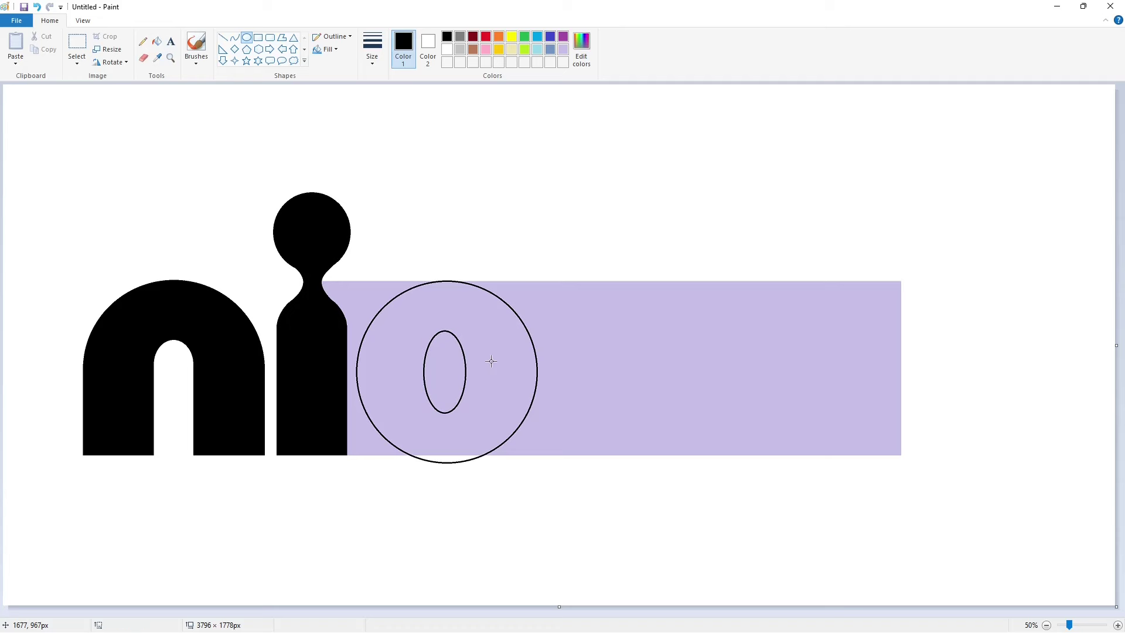
click(223, 37)
mouse_move(466, 364)
mouse_down()
mouse_move(538, 363)
mouse_move(474, 381)
mouse_move(536, 381)
mouse_up()
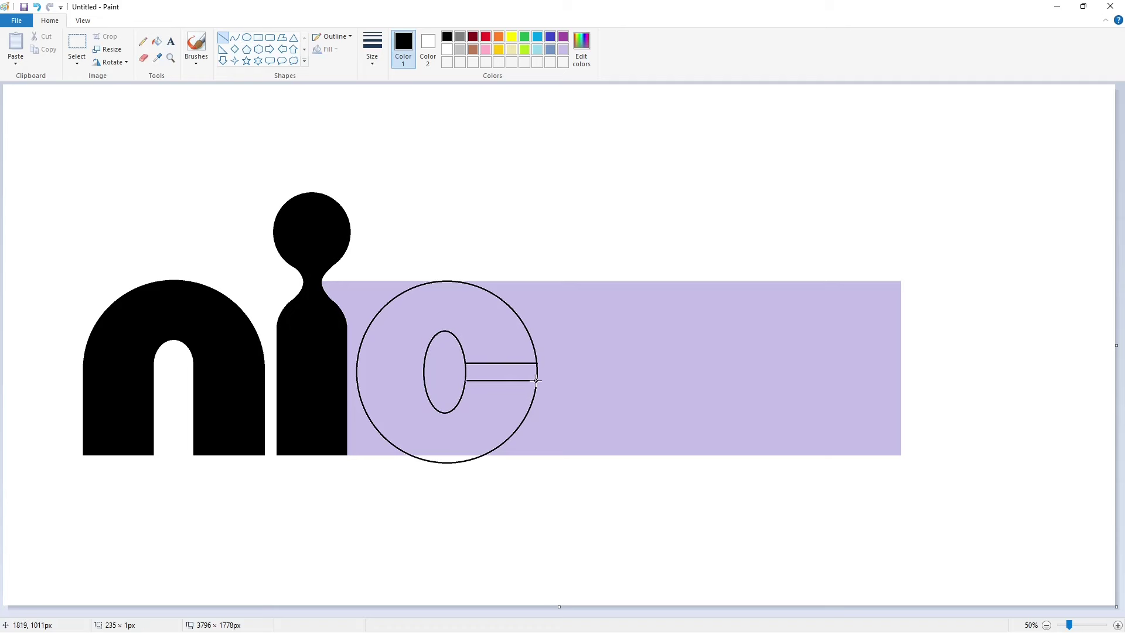
Fill the body of the c with black, including its part below the lavender band
click(157, 41)
click(460, 409)
click(457, 459)
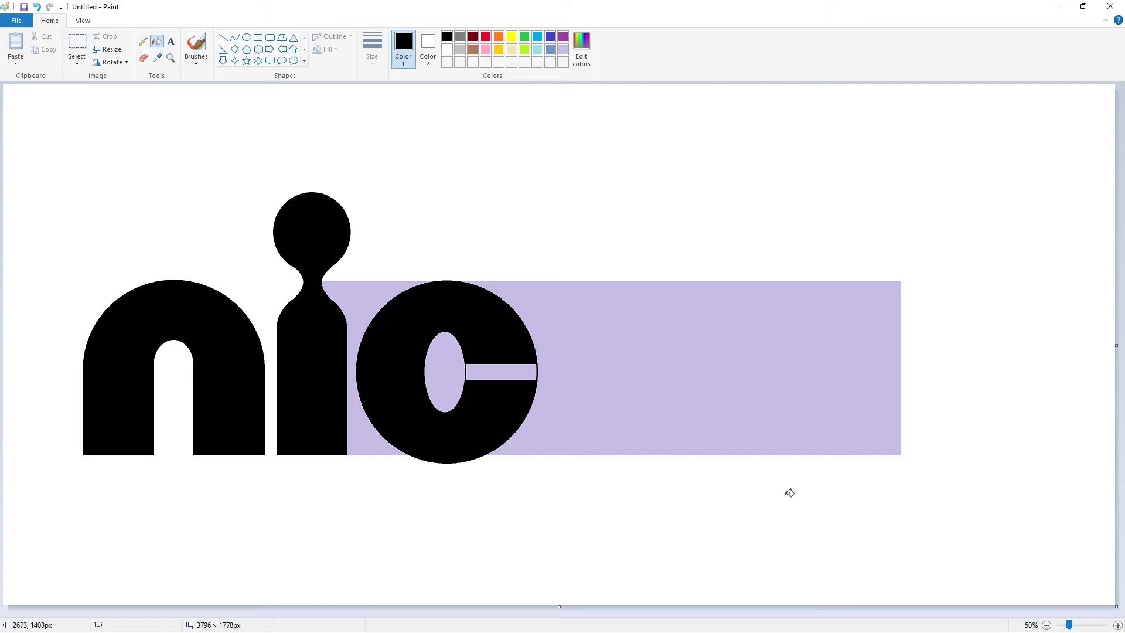
Cut the ends of the c's opening with two horizontal lavender lines through the oval and outer outlines
click(1118, 625)
drag(1120, 293, 1121, 484)
drag(531, 612, 728, 612)
click(223, 37)
click(563, 50)
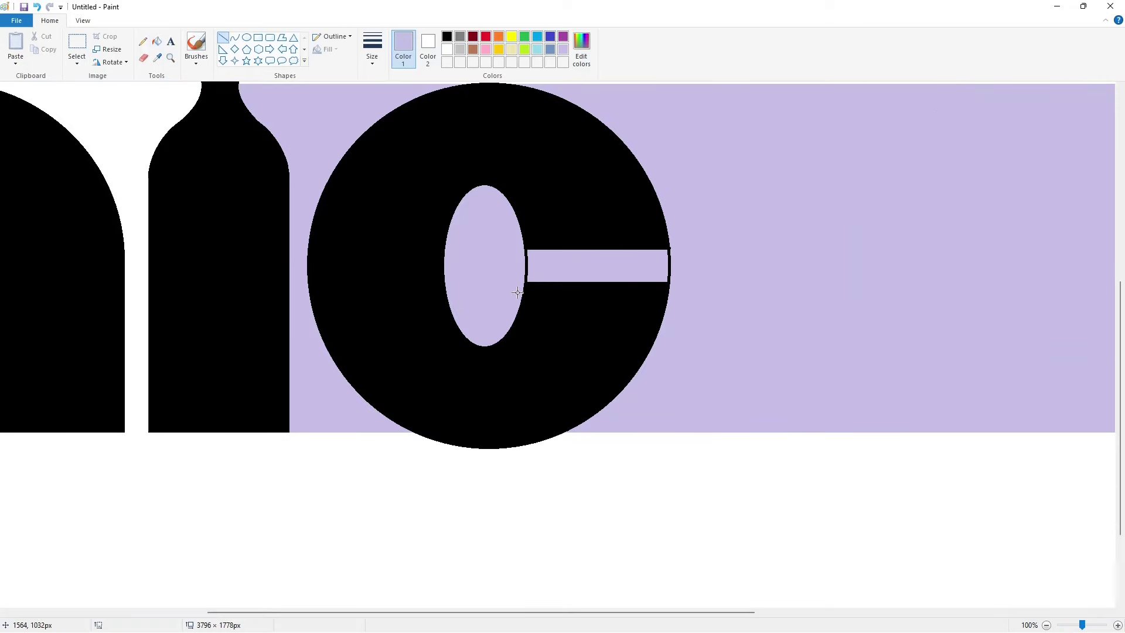
drag(520, 251, 713, 258)
drag(518, 279, 691, 279)
Fill the outline remnants in the c's opening with lavender and the gap between i and c with white
click(157, 41)
click(525, 265)
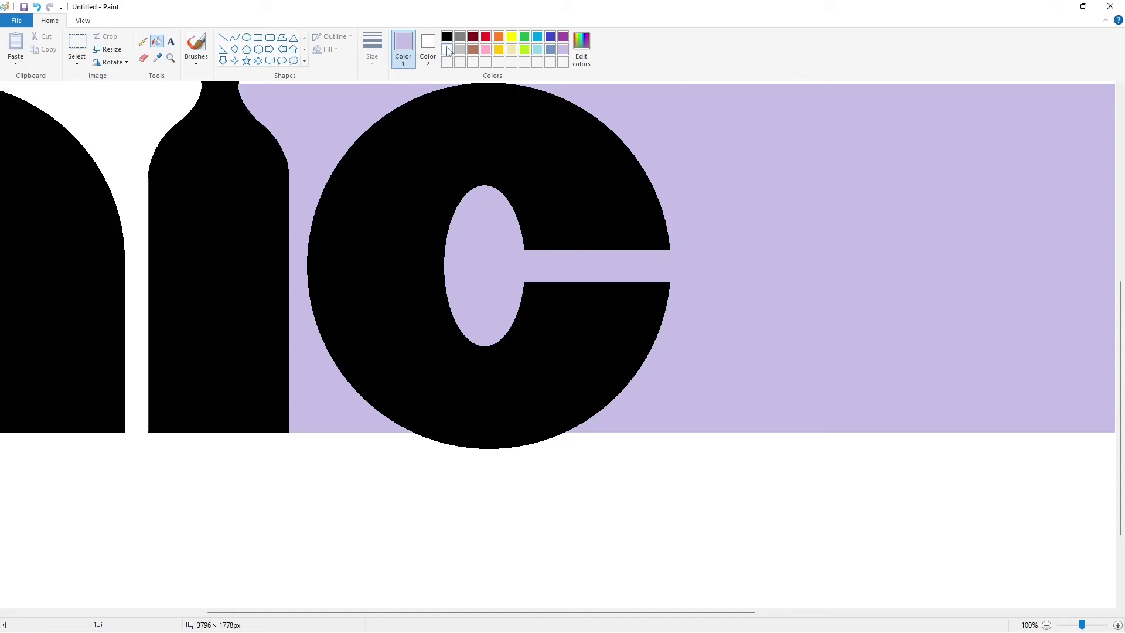
click(447, 49)
scroll(1012, 586, down, 2)
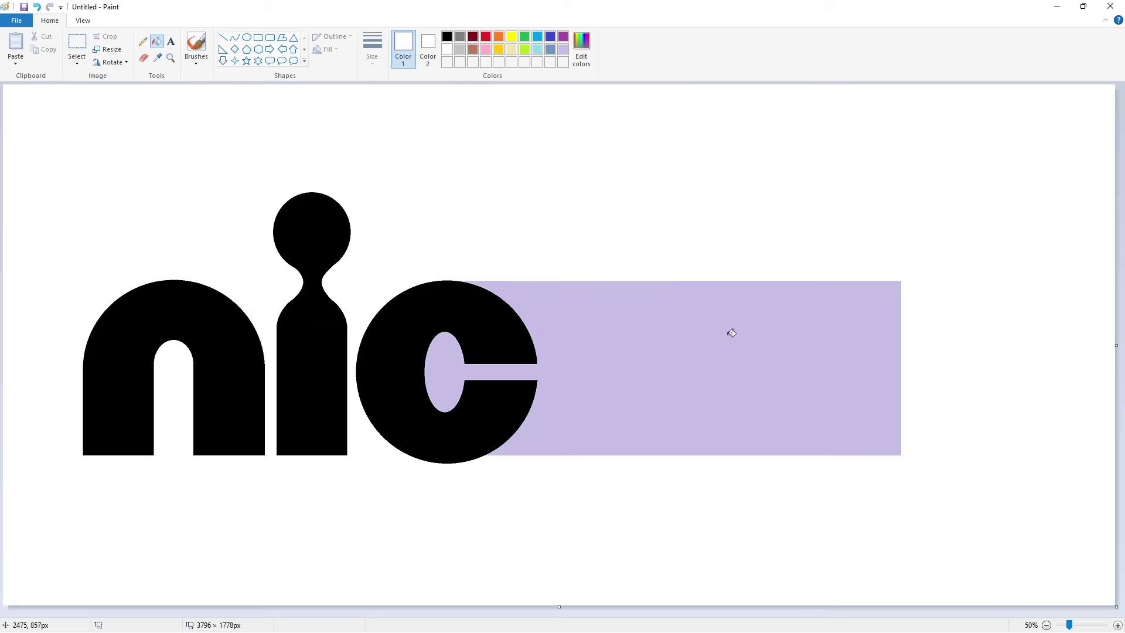
Draw a small black-outlined circle beside the c, aligned to the band's upper edge, as a rounded stem top
click(246, 37)
click(447, 36)
drag(553, 282, 613, 347)
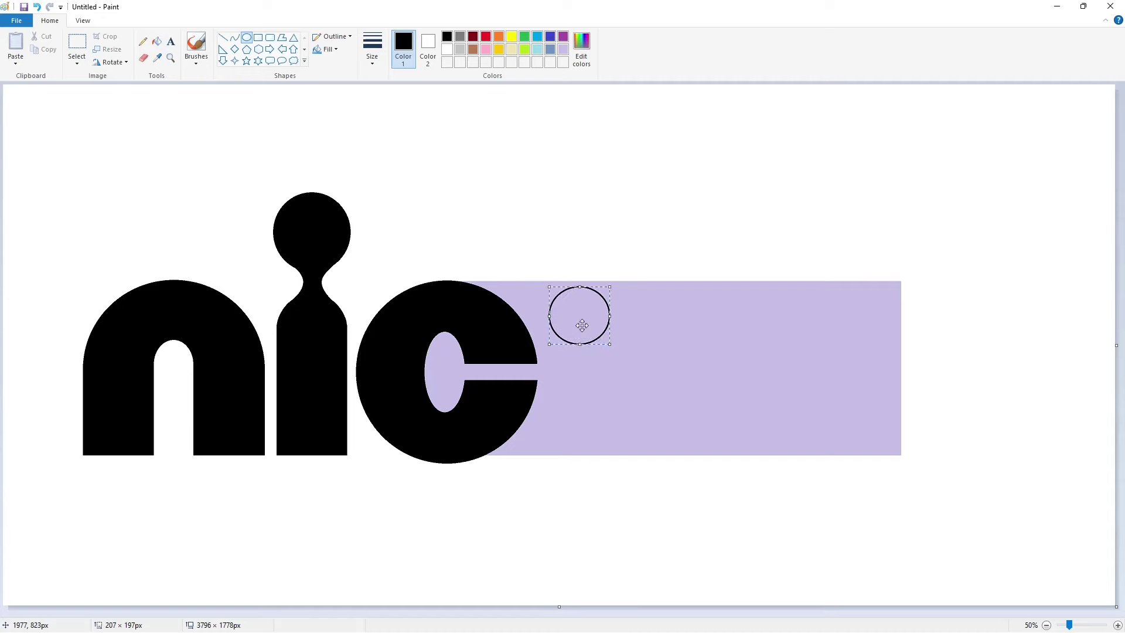
drag(551, 317, 546, 317)
drag(613, 315, 582, 354)
click(740, 368)
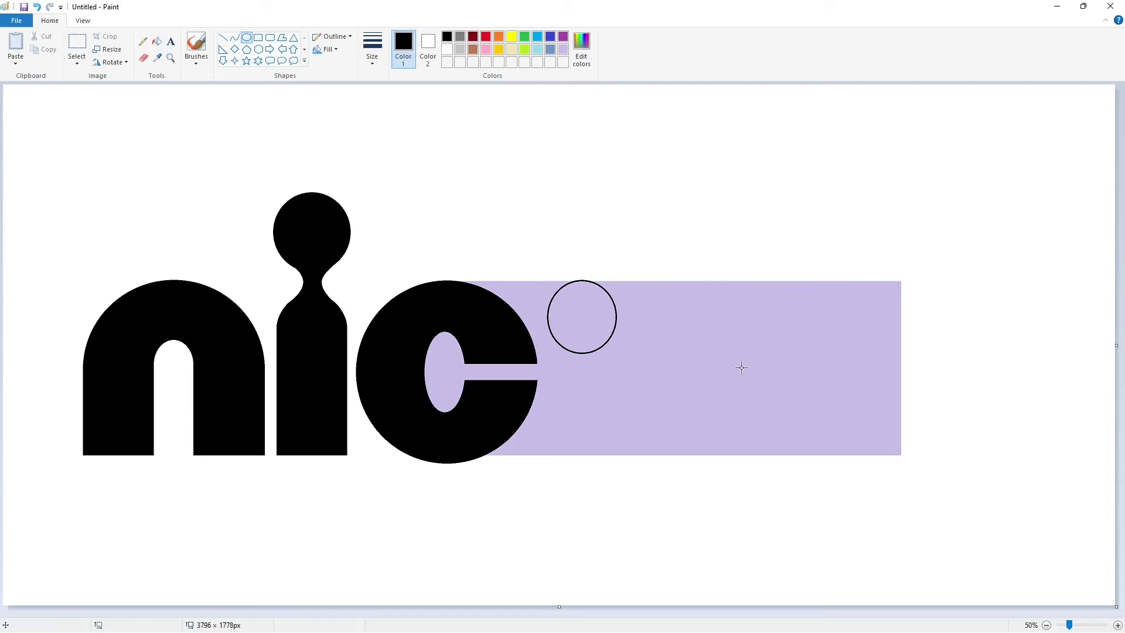
Draw vertical black lines from both sides of the small circle down past the lavender band
click(1116, 625)
click(222, 37)
drag(638, 285, 638, 594)
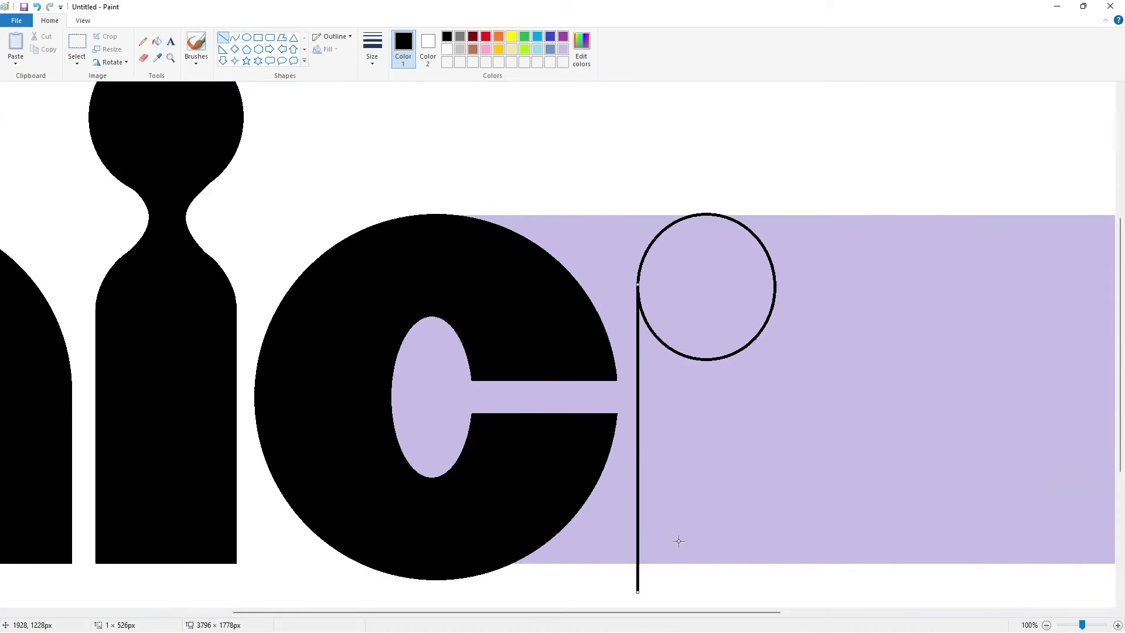
drag(776, 287, 776, 580)
Fill the small circle and the stem between the vertical lines with black
click(157, 41)
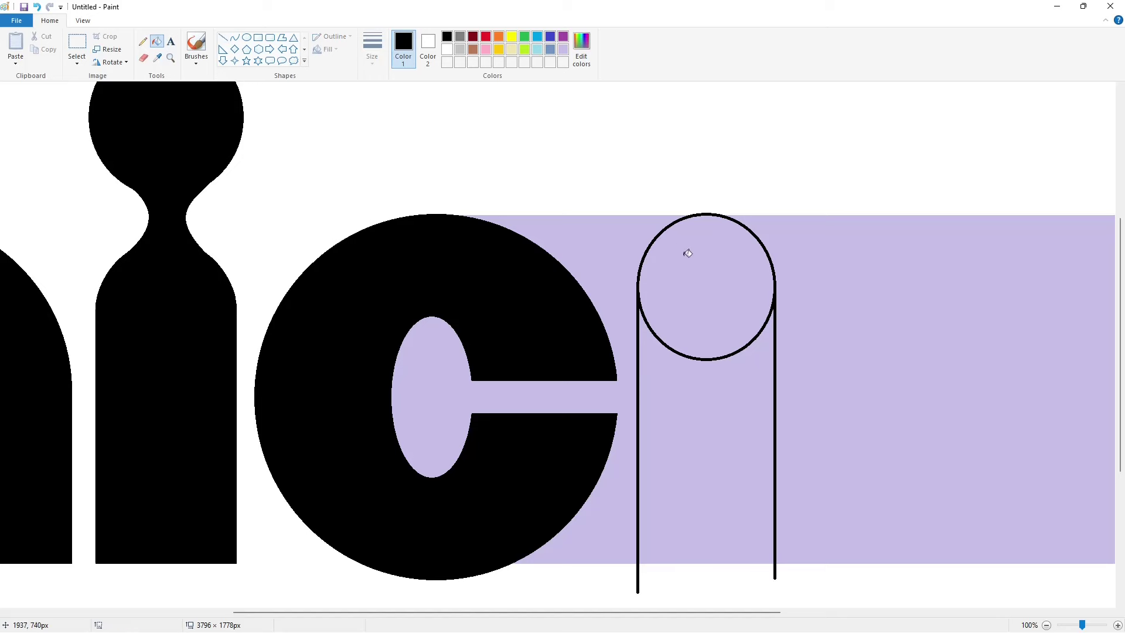
click(686, 251)
click(706, 469)
Draw a black-outlined circle about 227 × 239 px beside the stem, touching the band's upper edge, as the k's arm tip
scroll(791, 530, down, 1)
click(246, 38)
mouse_move(646, 280)
mouse_down()
mouse_move(711, 347)
mouse_move(712, 314)
mouse_up()
drag(679, 347, 678, 348)
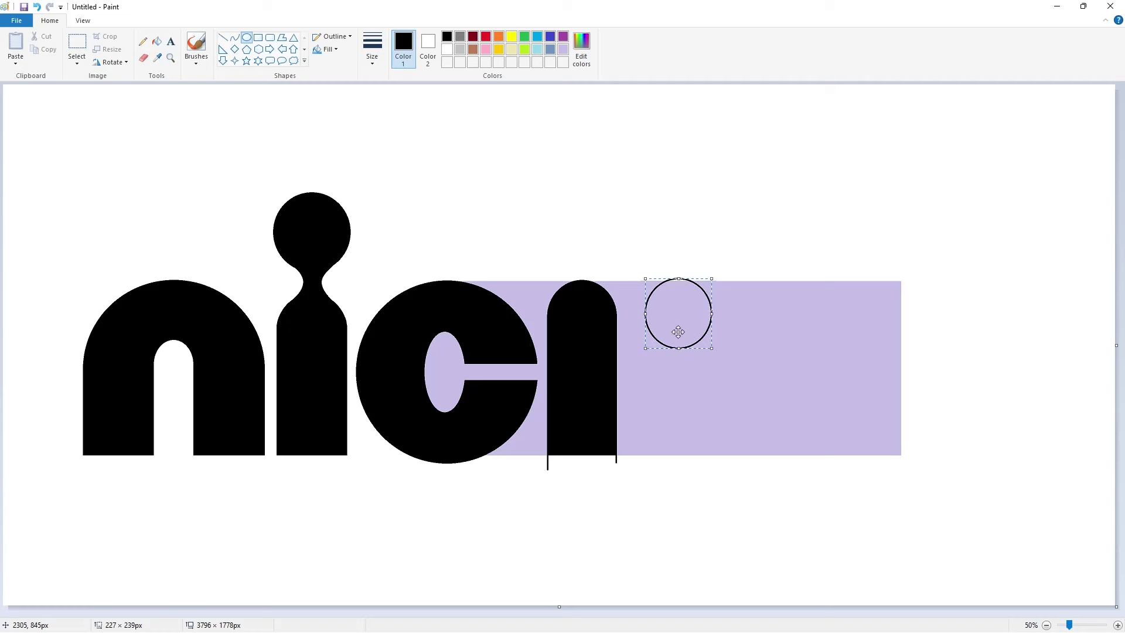
mouse_move(646, 313)
mouse_down()
mouse_move(603, 369)
mouse_move(651, 127)
mouse_up()
click(874, 493)
Draw a short diagonal black line above the lettering, slanting like the k's upper arm, and copy it
click(223, 37)
drag(661, 107, 659, 129)
click(77, 42)
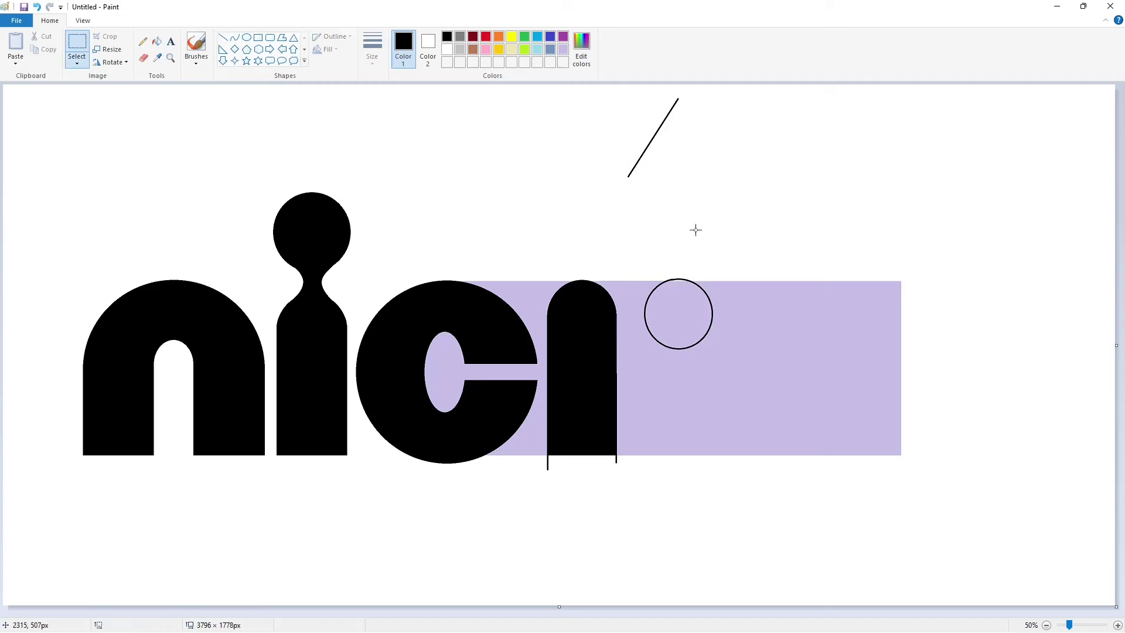
drag(733, 226, 535, 83)
click(1030, 353)
Paste the copied diagonal line with transparent selection along both sides of the circle to form the k's upper arm
click(1118, 625)
click(76, 62)
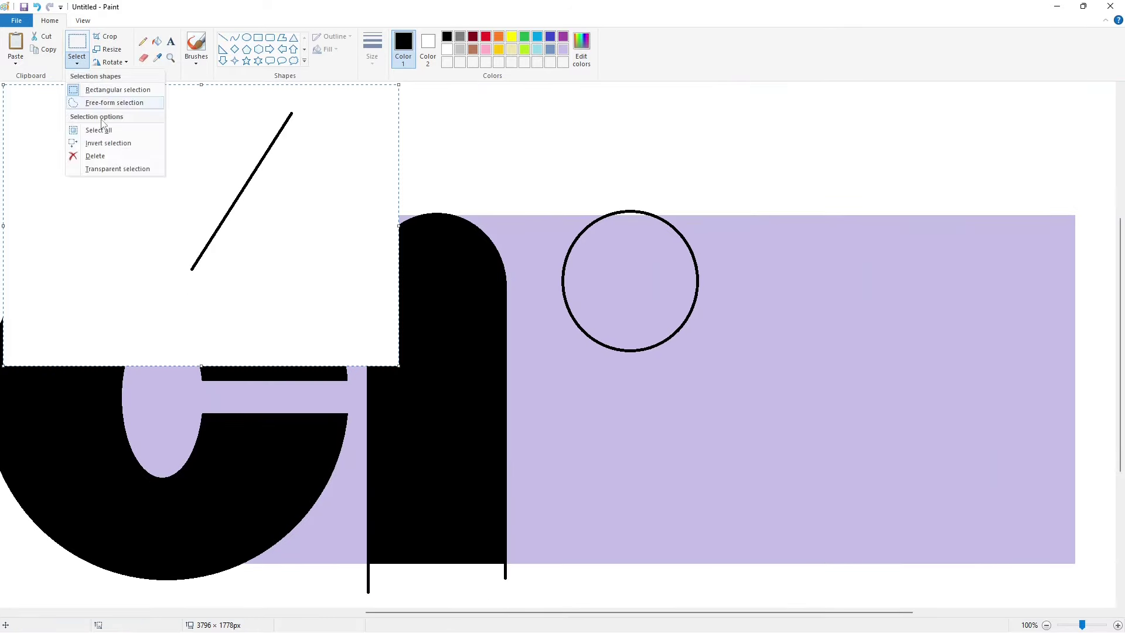
click(111, 166)
click(786, 309)
key(ctrl+v)
drag(278, 181, 672, 390)
click(826, 382)
key(ctrl+Page_Down)
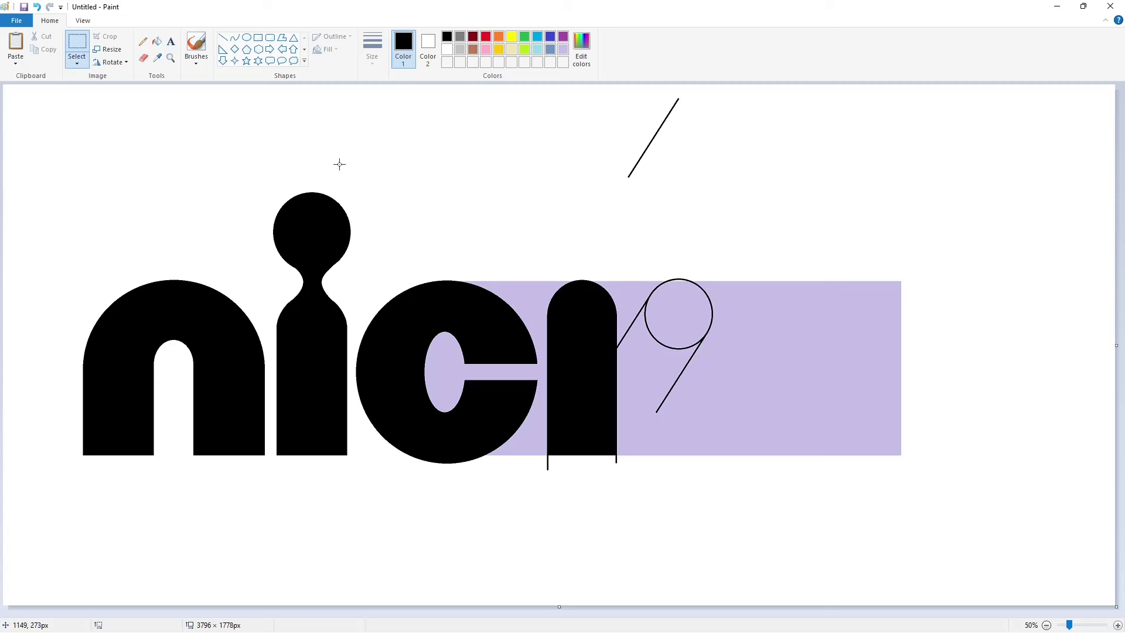
Draw two parallel diagonal lines from the stem and the upper arm down past the band as the k's lower leg
click(222, 37)
mouse_move(615, 394)
mouse_down()
mouse_move(645, 483)
mouse_move(670, 479)
mouse_up()
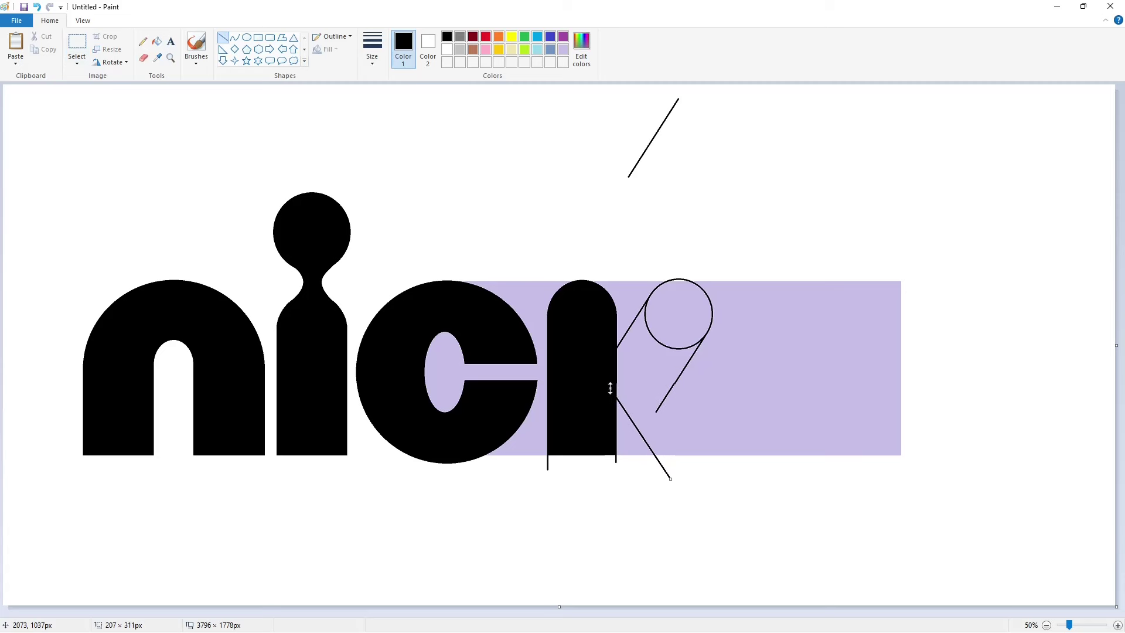
mouse_move(677, 375)
mouse_down()
mouse_move(774, 484)
mouse_move(780, 522)
mouse_up()
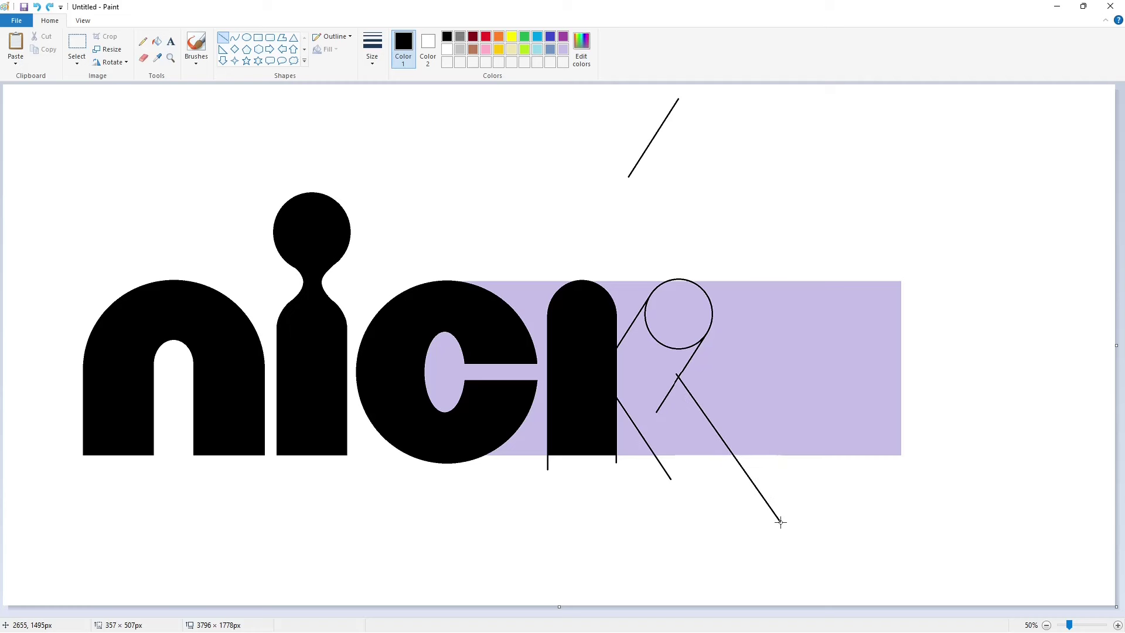
Fill the k's upper arm and leg with black and recolour the whole letter purple
click(156, 40)
click(679, 314)
click(659, 359)
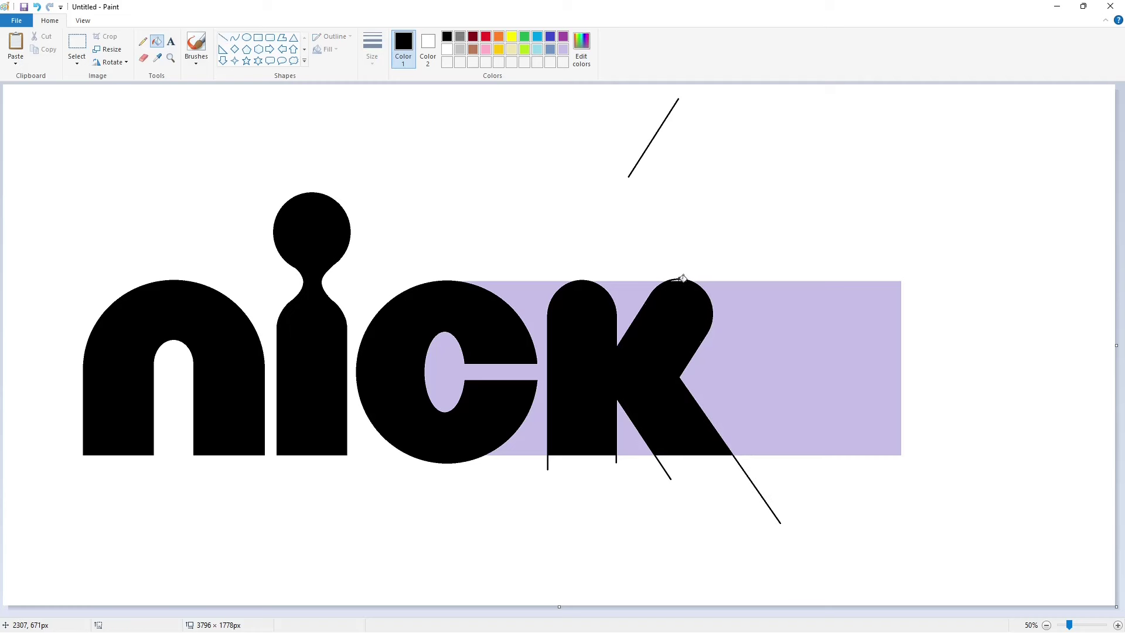
click(563, 38)
click(669, 318)
Draw a small black-outlined circle below the lettering and copy it
click(247, 37)
click(447, 37)
mouse_move(698, 428)
mouse_down()
mouse_move(720, 452)
mouse_move(560, 531)
mouse_up()
click(77, 43)
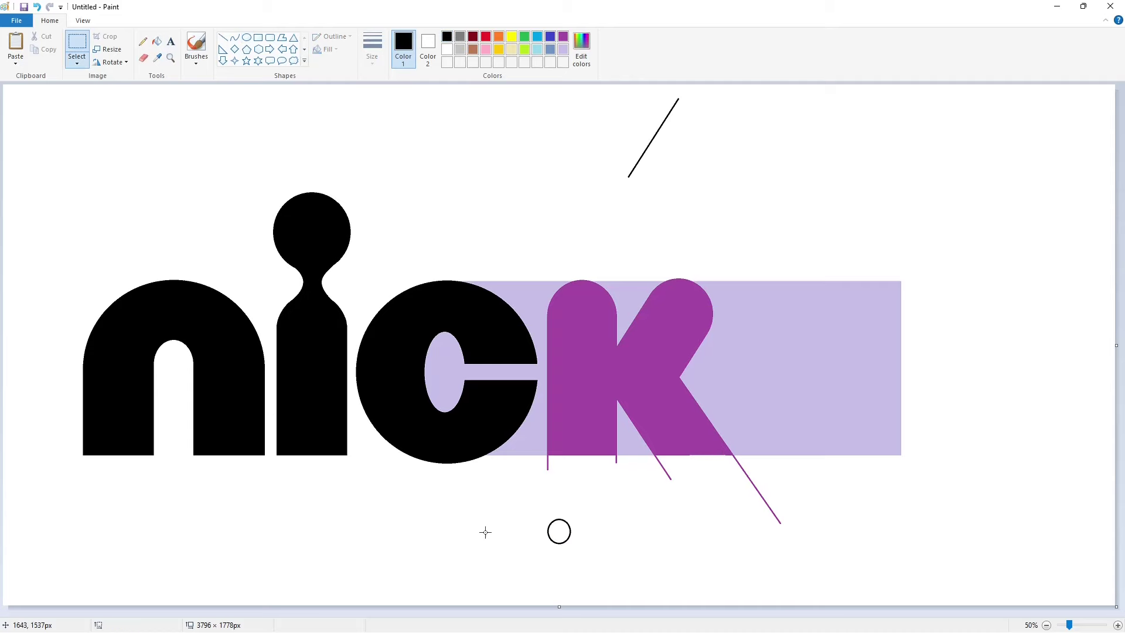
drag(501, 497, 625, 573)
key(ctrl+c)
click(833, 538)
Paste the small circle into the lower outer corner of the k's leg, aligned to the band's lower edge
scroll(832, 538, up, 1)
scroll(832, 538, down, 5)
drag(490, 611, 831, 611)
key(ctrl+v)
drag(161, 192, 777, 447)
drag(862, 435, 871, 434)
click(932, 435)
Fill the corner outside the small circle with lavender and the k and circle interior with black
click(157, 41)
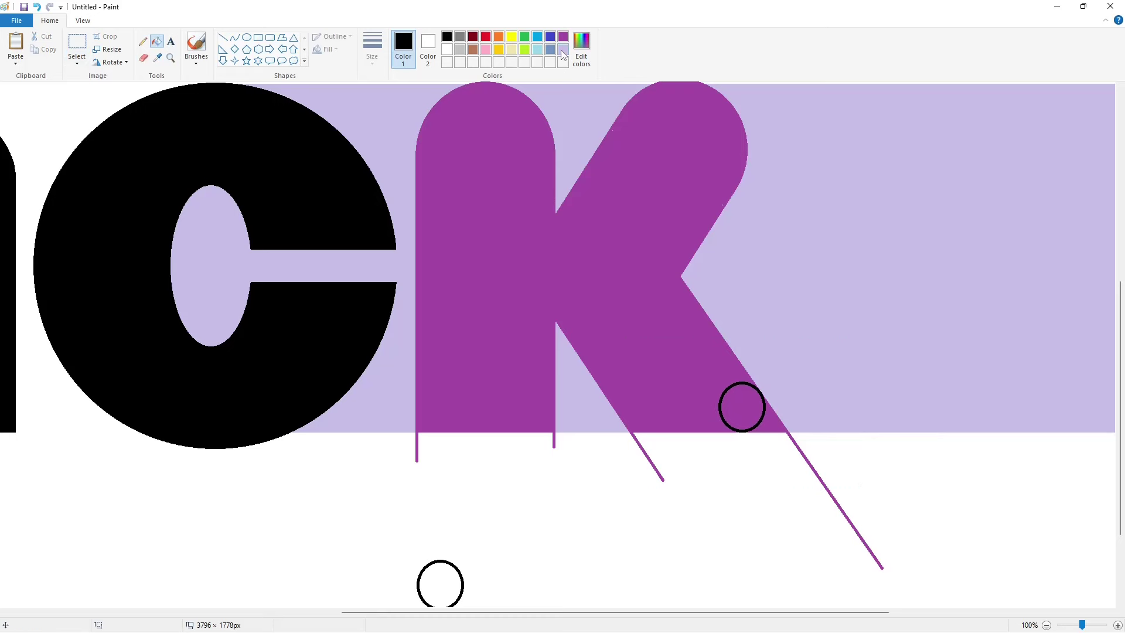
click(564, 49)
click(836, 500)
click(448, 36)
click(621, 264)
click(742, 406)
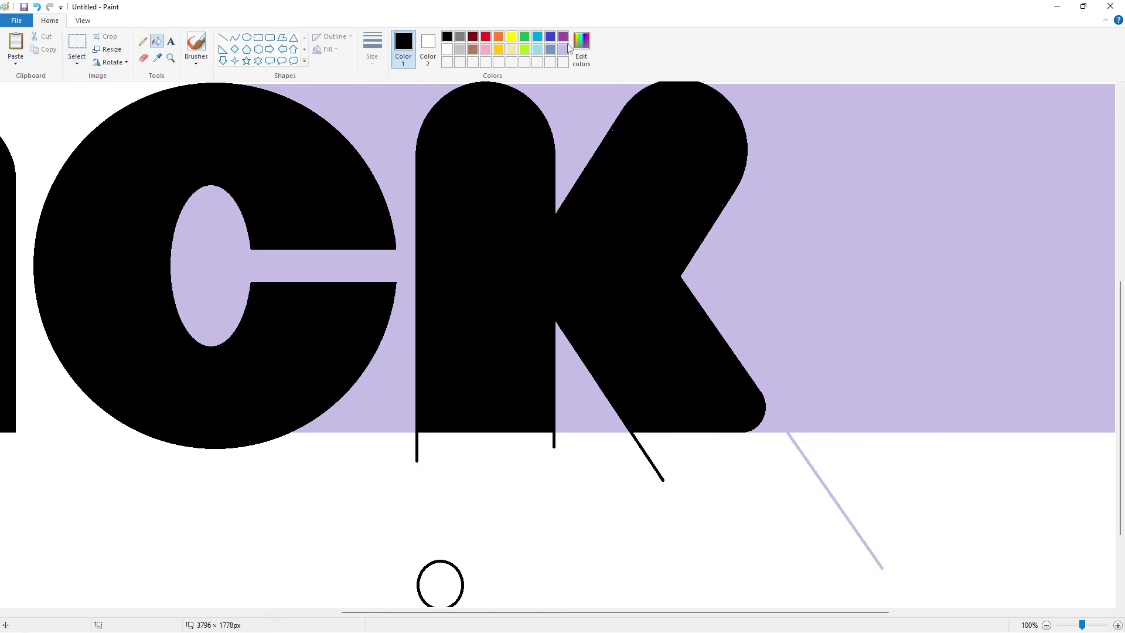
Draw a white line along the band's lower edge under the k and fill the line remnants below it with white
click(563, 50)
scroll(958, 529, down, 1)
scroll(917, 609, up, 1)
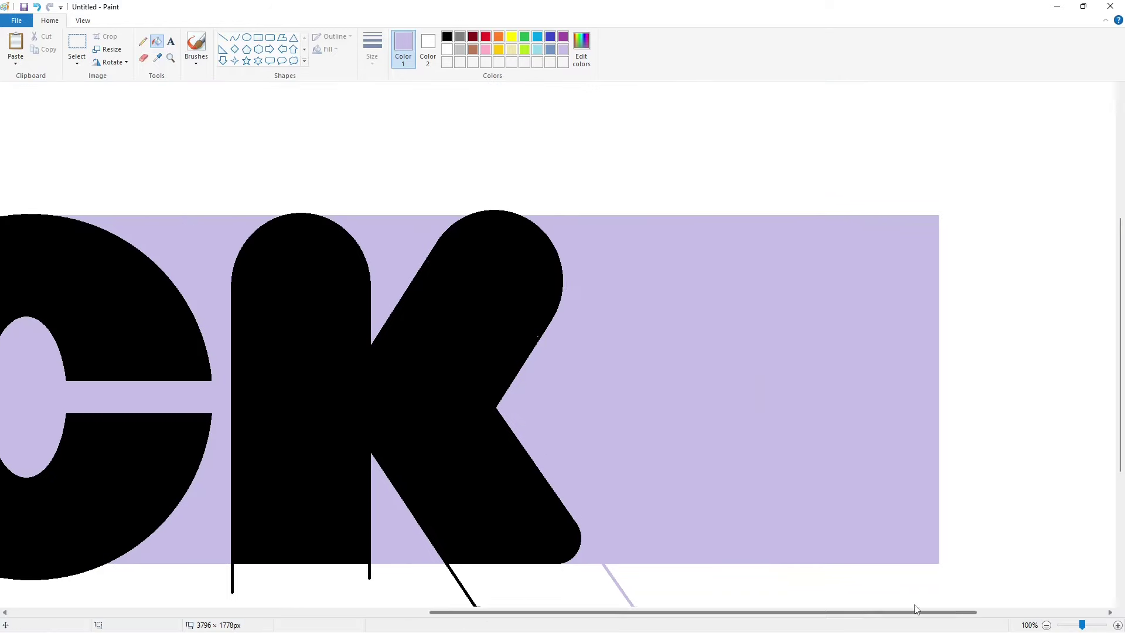
drag(916, 610, 901, 609)
click(143, 41)
click(447, 36)
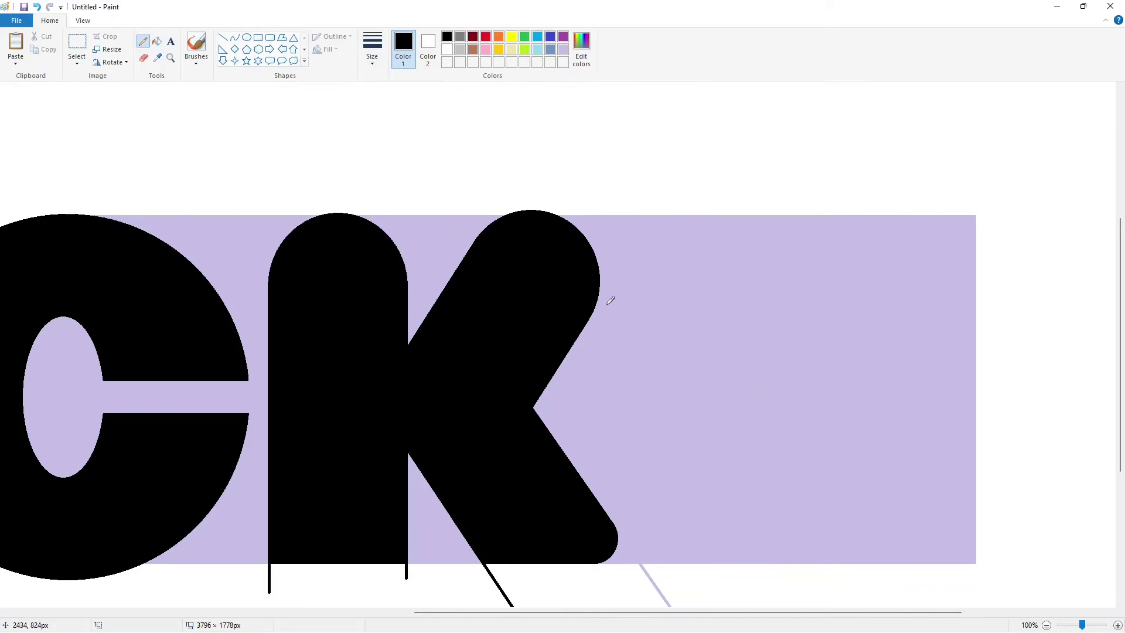
scroll(611, 300, down, 2)
click(447, 49)
click(222, 36)
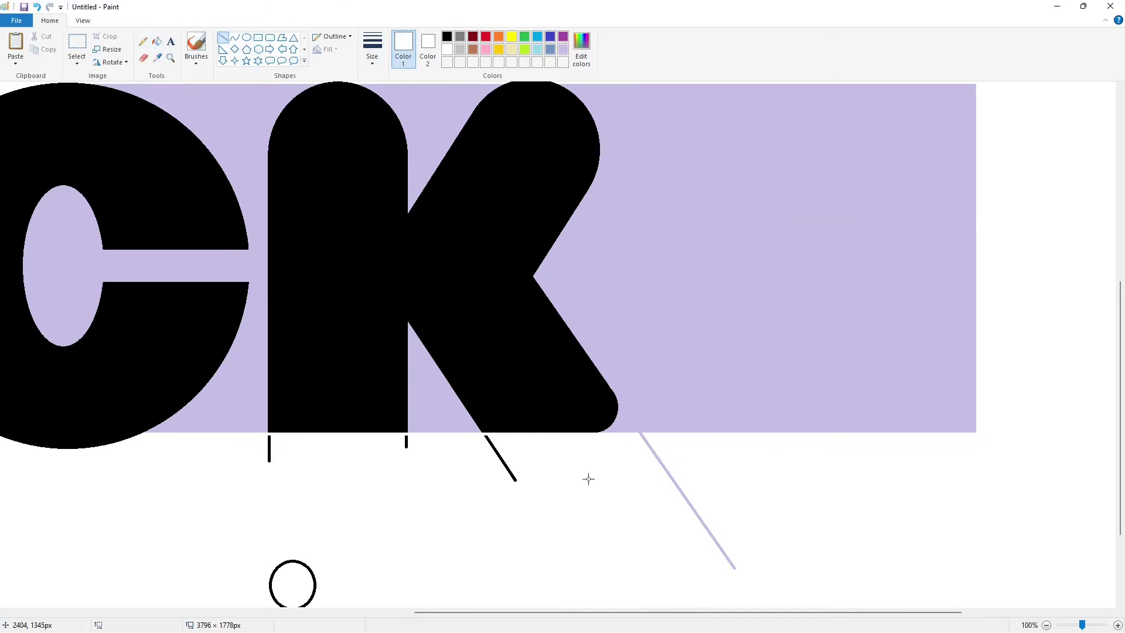
click(157, 42)
click(496, 452)
Fill the lavender band, the gaps beside the k and the leftover guide circle and lines with white
click(1047, 625)
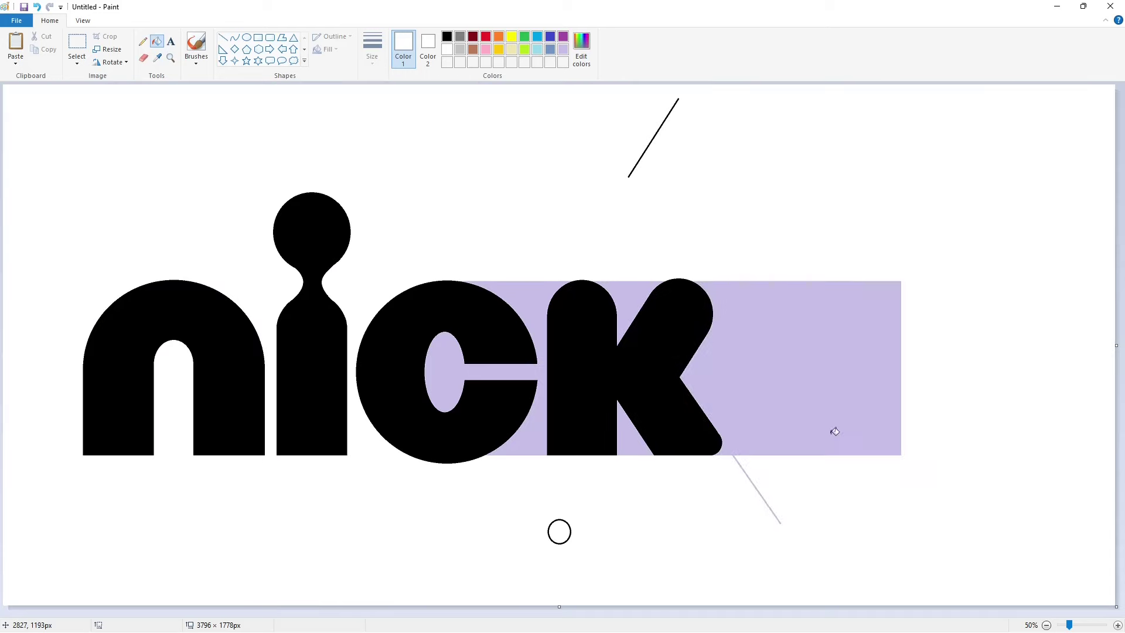
click(817, 419)
click(627, 440)
click(636, 308)
click(535, 433)
click(571, 525)
click(636, 167)
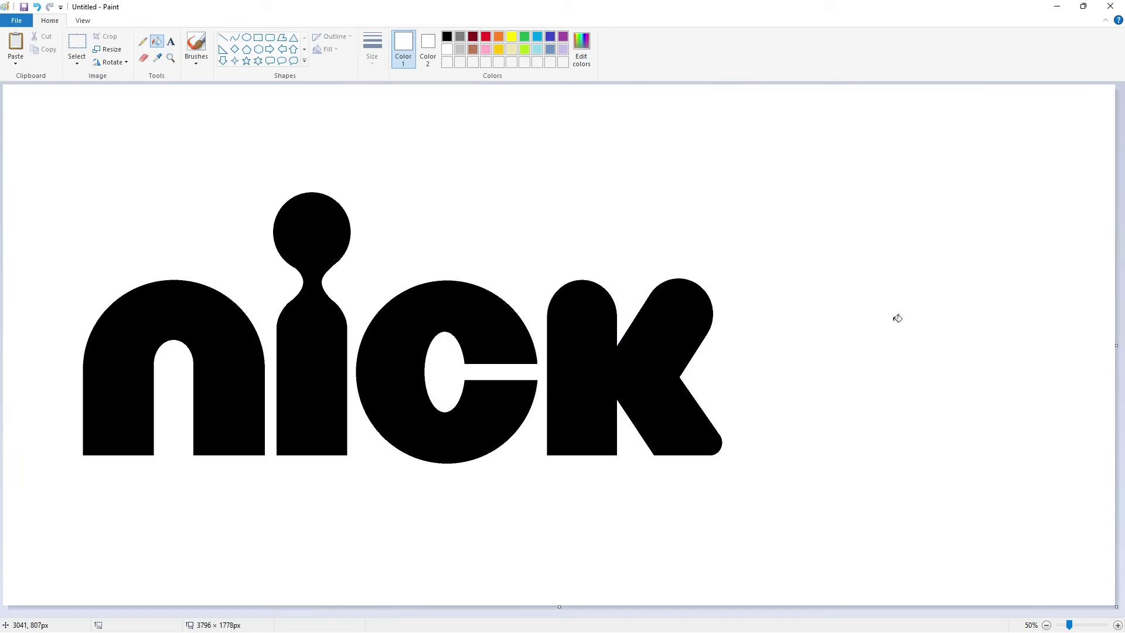
click(77, 42)
drag(24, 116, 775, 523)
click(859, 498)
Resize the canvas to 7004 × 1752 px
click(1047, 626)
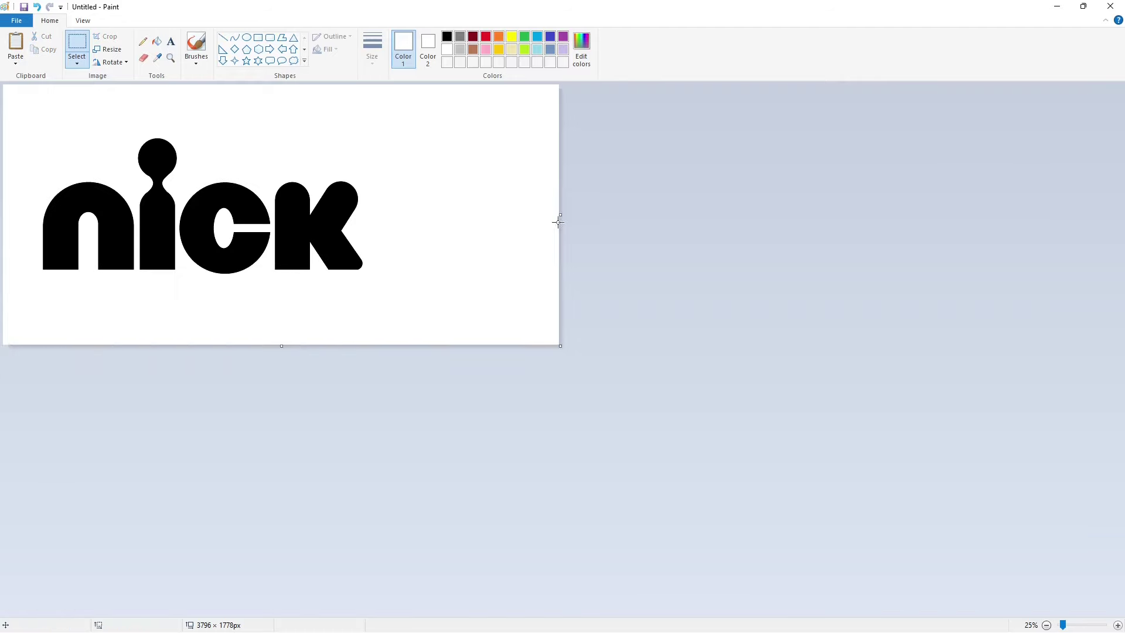
drag(560, 215, 1030, 281)
click(1118, 625)
drag(1029, 607, 1022, 599)
drag(562, 613, 1064, 612)
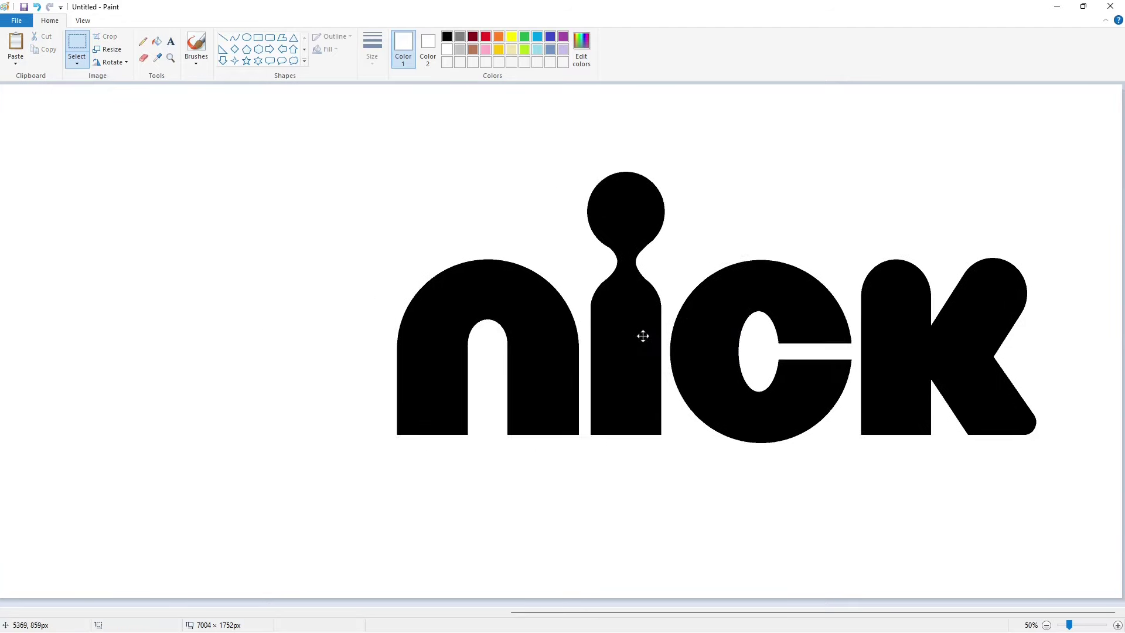
scroll(643, 334, left, 5)
Fill all four letters n, i, c and k with purple
click(247, 37)
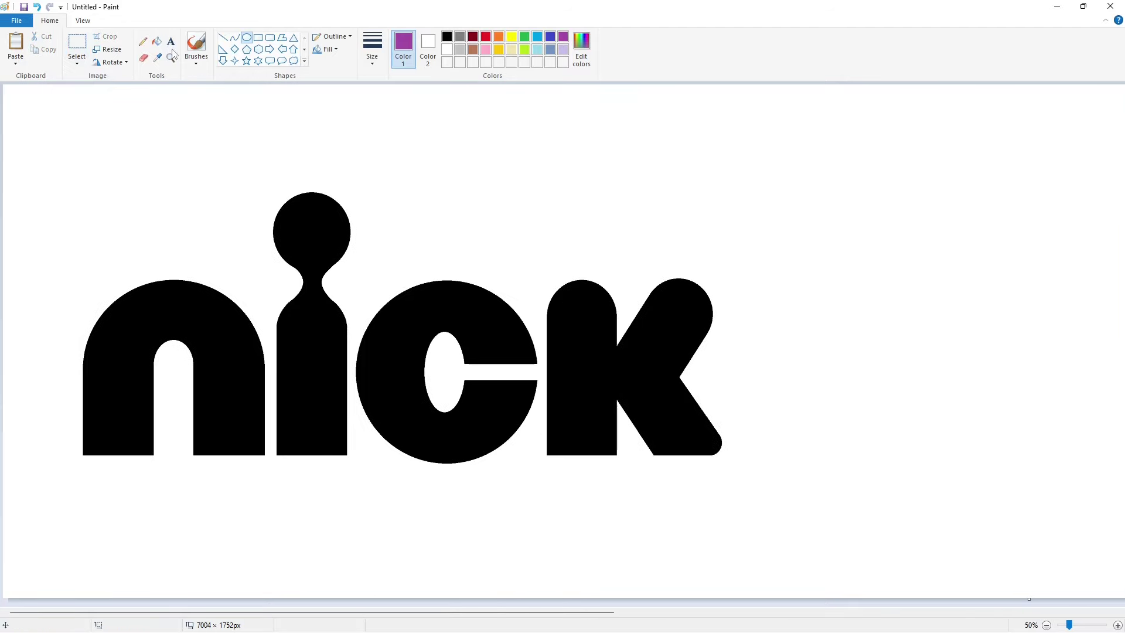
click(157, 41)
click(174, 317)
click(312, 346)
click(392, 352)
click(570, 344)
Draw a black-outlined ellipse of about 683 × 629 px around the n, extending beyond its arch and sides
click(247, 38)
click(447, 36)
drag(88, 286, 263, 425)
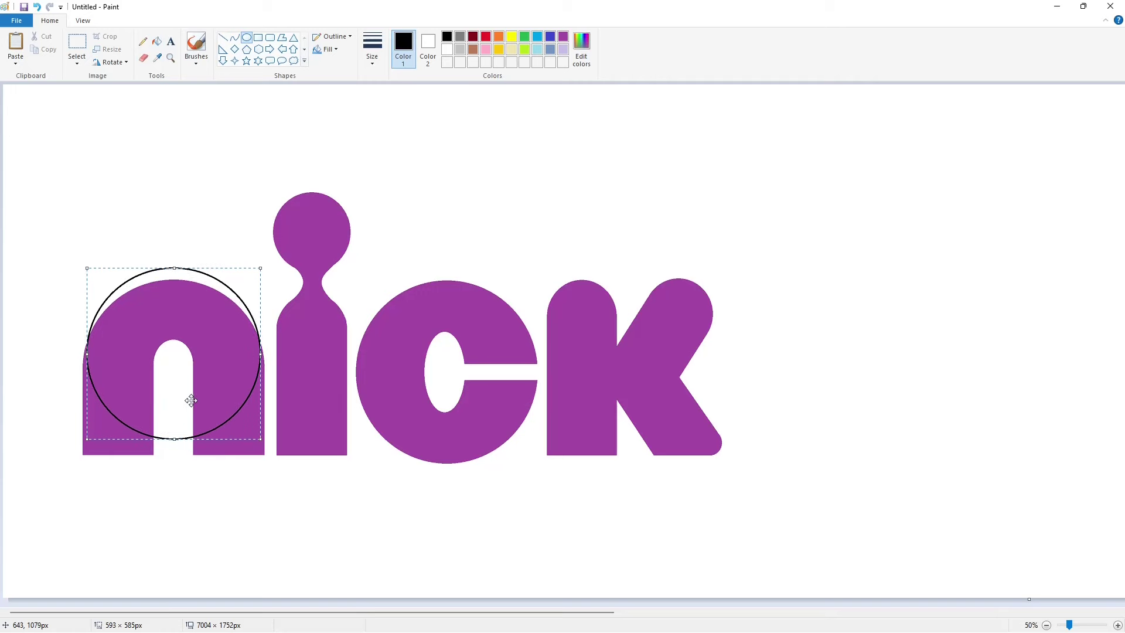
drag(191, 401, 191, 400)
drag(261, 354, 272, 355)
drag(87, 354, 72, 357)
drag(172, 439, 172, 452)
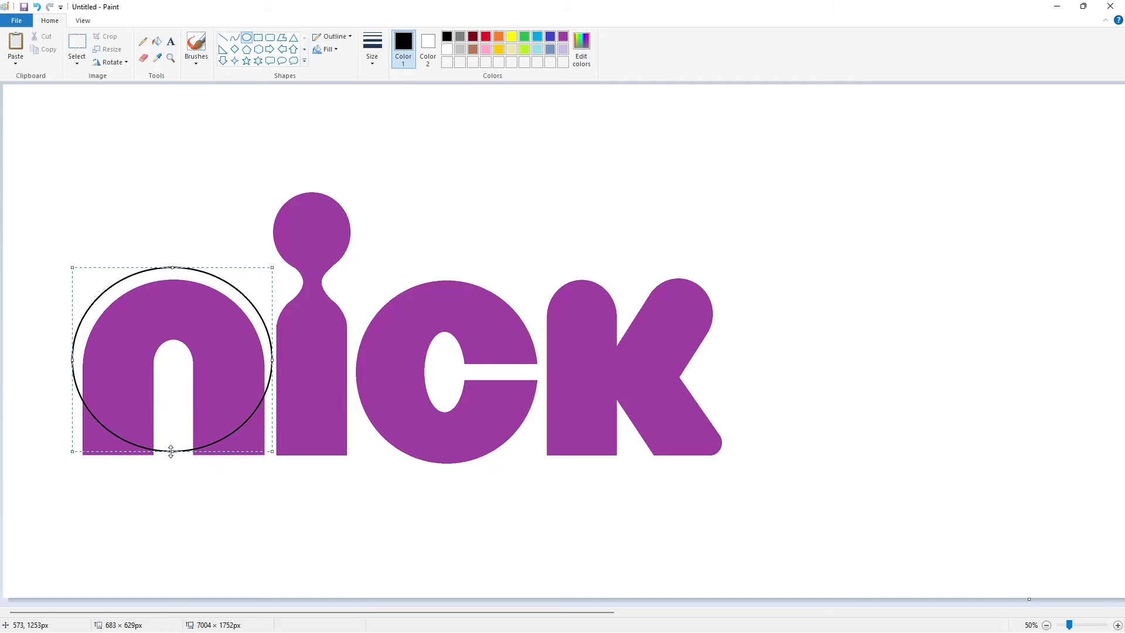
Nudge the ellipse around the n, widen it to about 695 px and extend it to just below the n's feet
key(Up)
key(Right)
key(Right)
key(Right)
drag(74, 365, 71, 367)
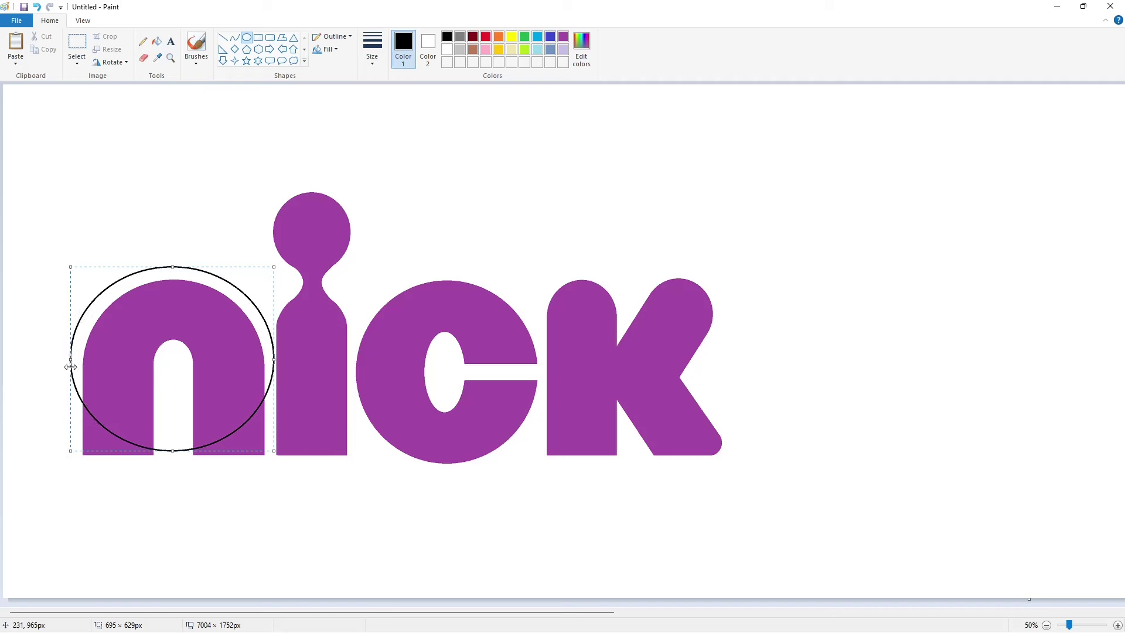
drag(178, 452, 183, 458)
click(390, 473)
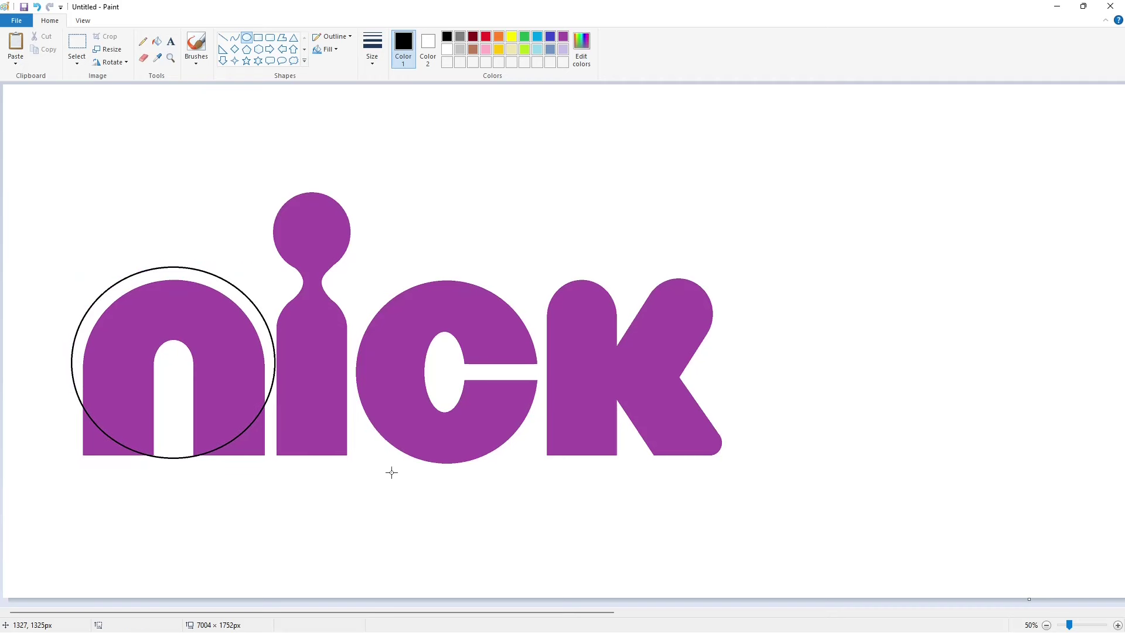
Draw a vertical line from the ellipse's outer side to below the n and a horizontal line beneath all letters past the k
click(1118, 625)
scroll(1107, 586, down, 7)
click(223, 38)
drag(141, 243, 141, 457)
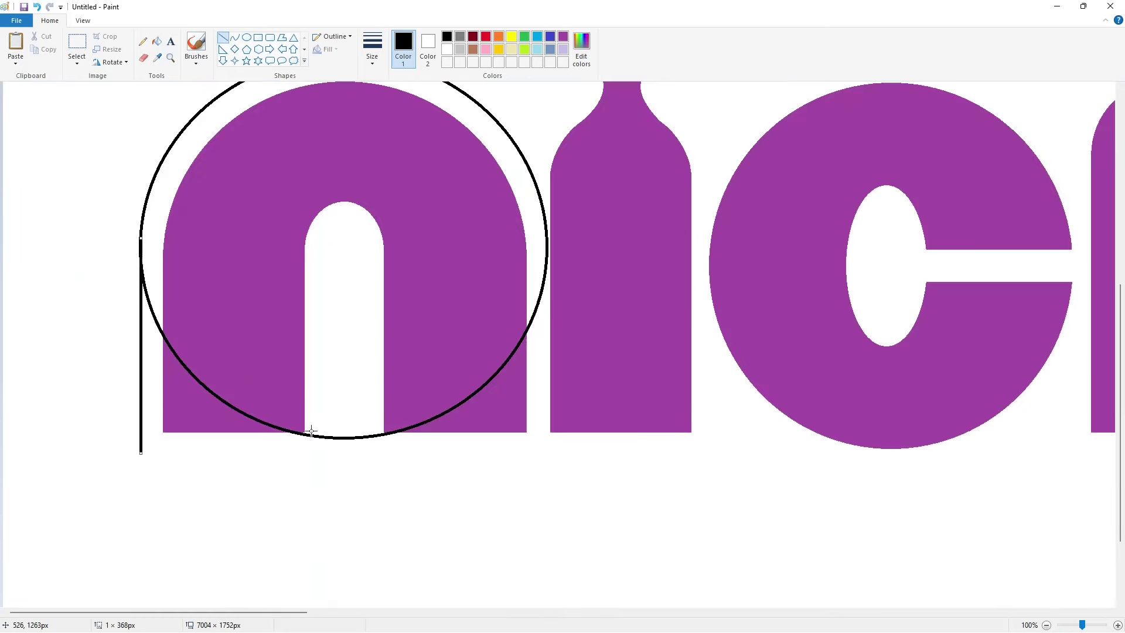
click(311, 431)
scroll(316, 434, up, 2)
click(1047, 626)
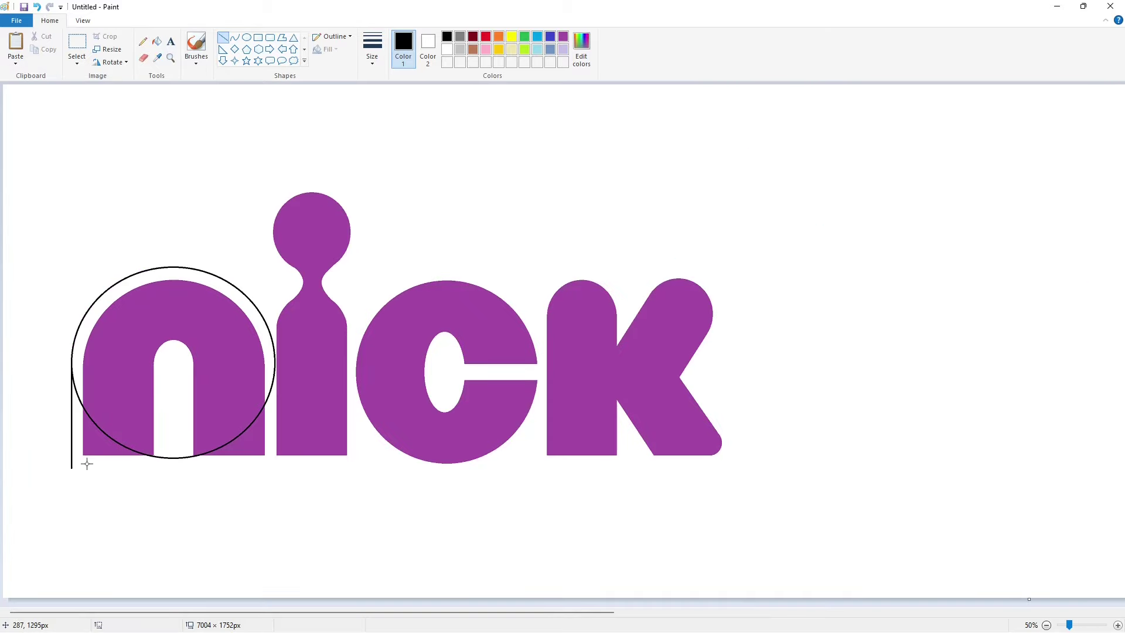
drag(71, 469, 824, 491)
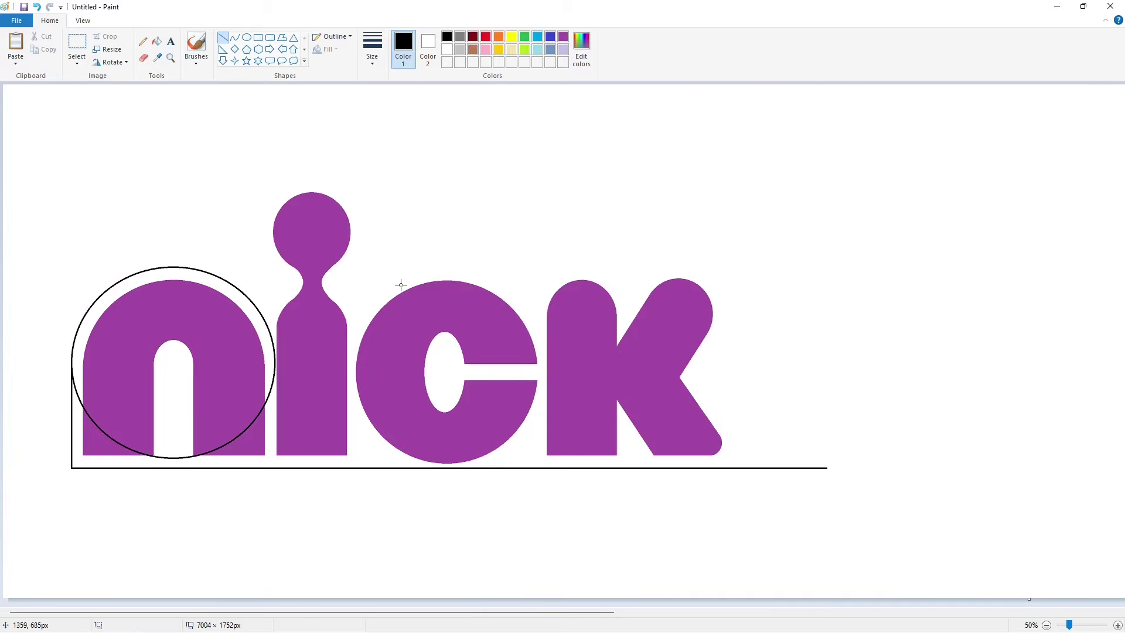
Draw black curves from the ellipse's upper side toward the i's neck, ending in a first narrow splash drip
click(234, 38)
drag(287, 283, 264, 320)
click(264, 308)
drag(260, 293, 271, 297)
click(274, 289)
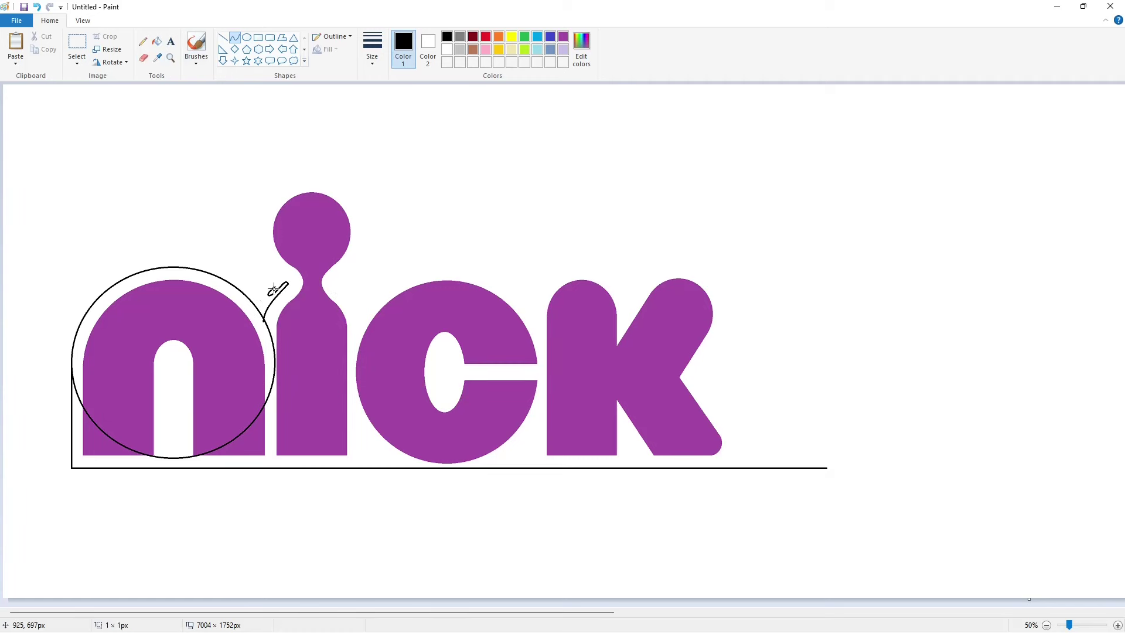
Continue the wavy splash outline with Curve segments up the n side of the i's round head
drag(261, 261, 258, 262)
mouse_move(241, 255)
mouse_down()
mouse_move(232, 235)
mouse_move(256, 224)
mouse_up()
click(240, 240)
click(241, 240)
click(336, 233)
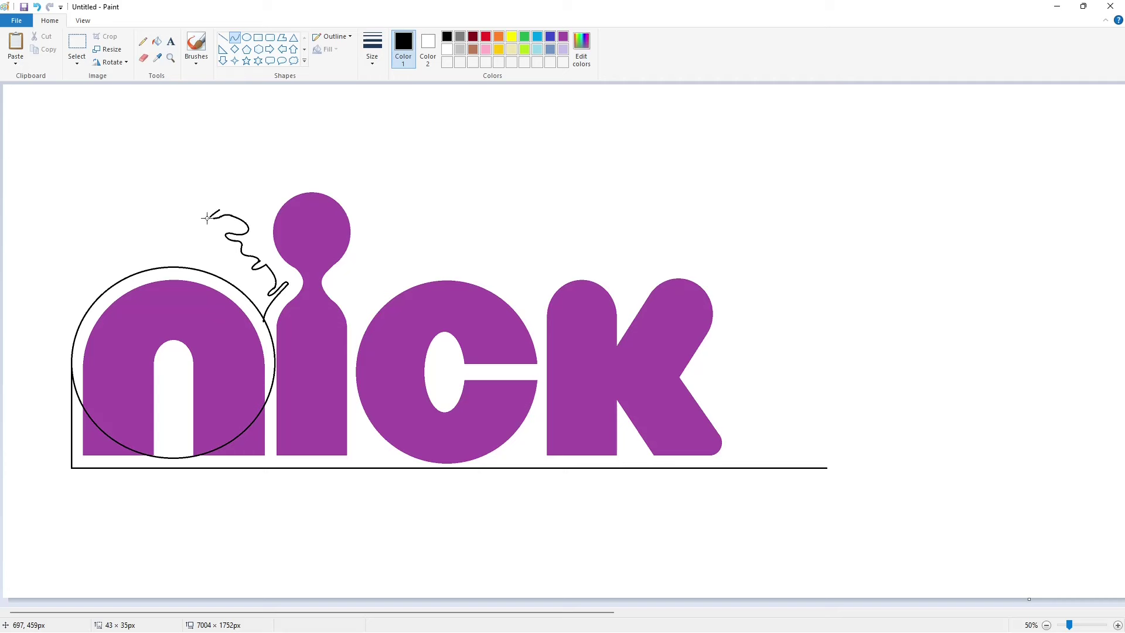
drag(206, 218, 260, 175)
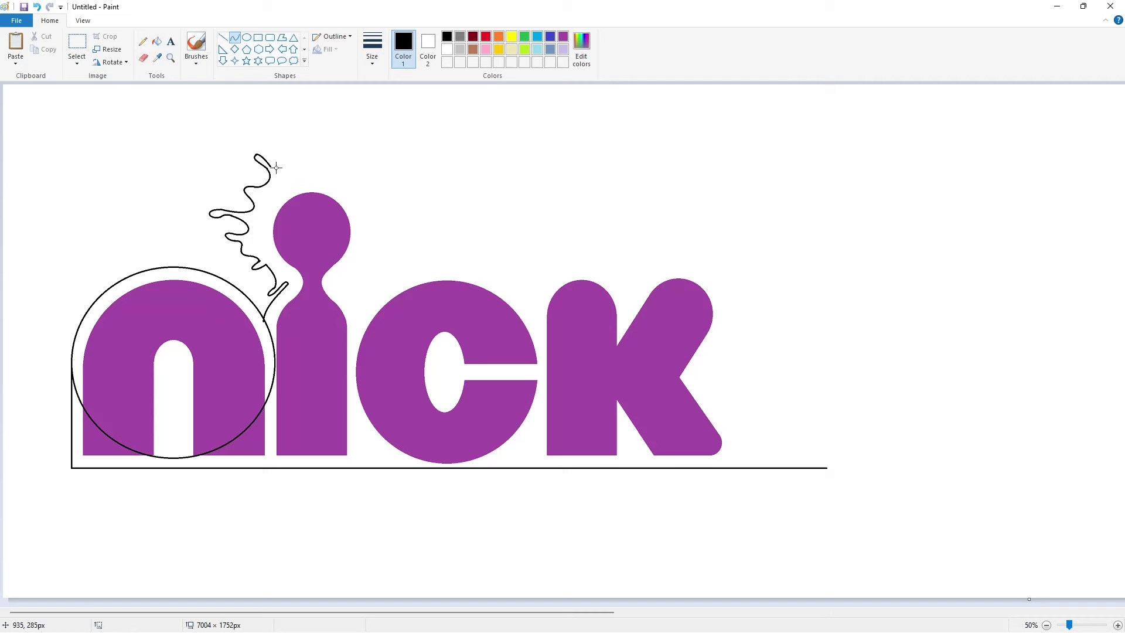
Continue the splash outline with drip-shaped curves over the top of the i's head and down toward the c side
drag(299, 166, 299, 167)
click(326, 166)
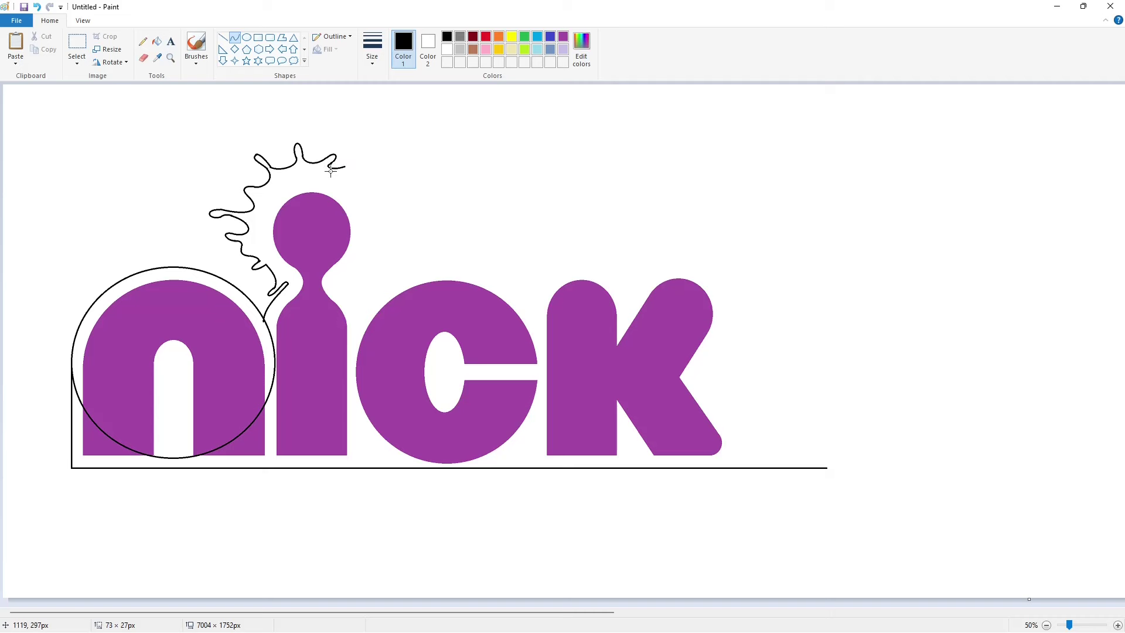
drag(331, 171, 347, 167)
click(354, 169)
drag(363, 202, 369, 198)
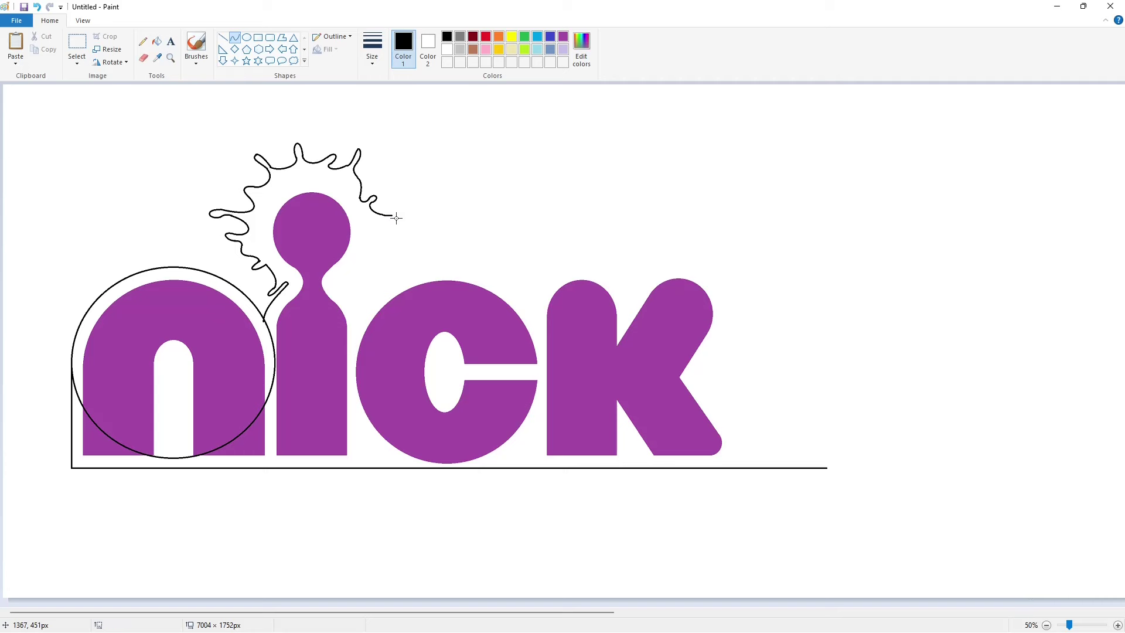
Draw the splash drips down the c side of the i's head to just above the c
drag(397, 225, 399, 226)
mouse_move(396, 263)
mouse_down()
mouse_move(407, 256)
mouse_move(364, 246)
mouse_move(362, 284)
mouse_up()
click(428, 253)
click(372, 295)
click(372, 294)
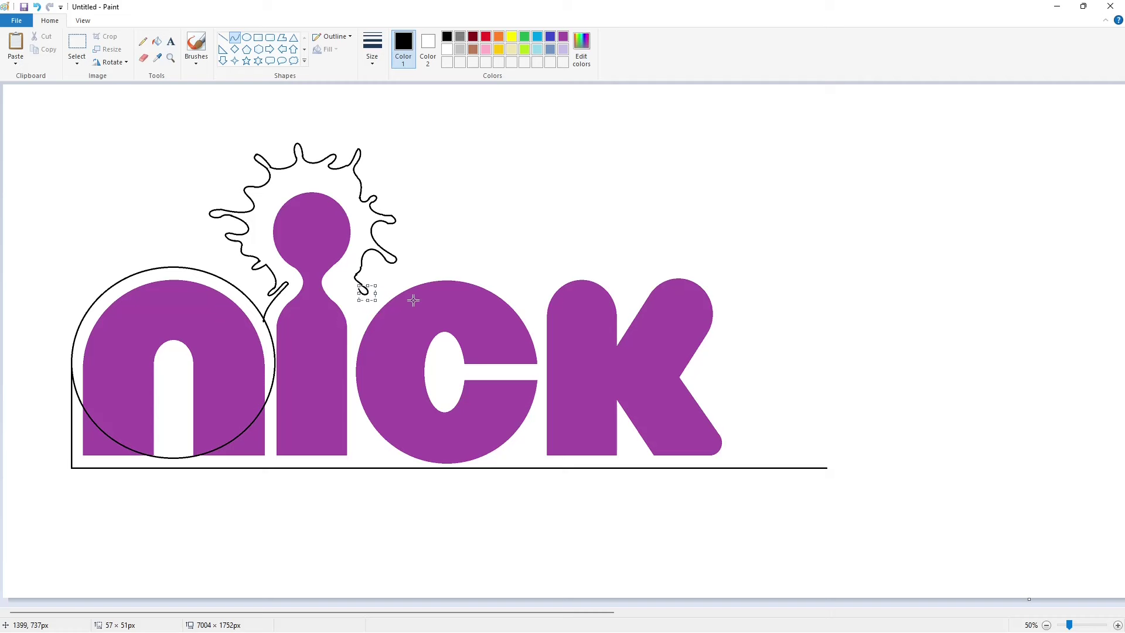
click(414, 299)
Draw closing curves from the last drip past the i's neck down to the notch between the i and the c
drag(344, 273, 349, 287)
click(350, 294)
click(351, 294)
click(423, 293)
Draw a curved black arc over the top of the c, starting at the notch beside the i
drag(358, 312, 533, 312)
drag(371, 261, 397, 255)
drag(472, 259, 492, 255)
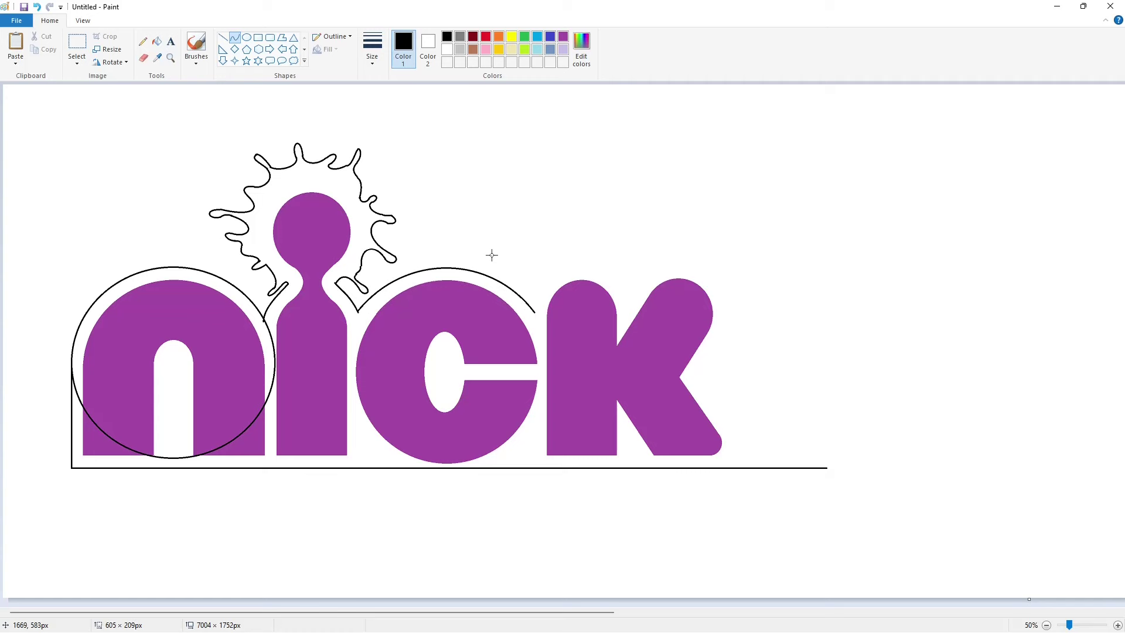
click(599, 328)
Draw an arc beneath the c with a vertical line crossing the horizontal baseline at each end
drag(360, 431, 360, 484)
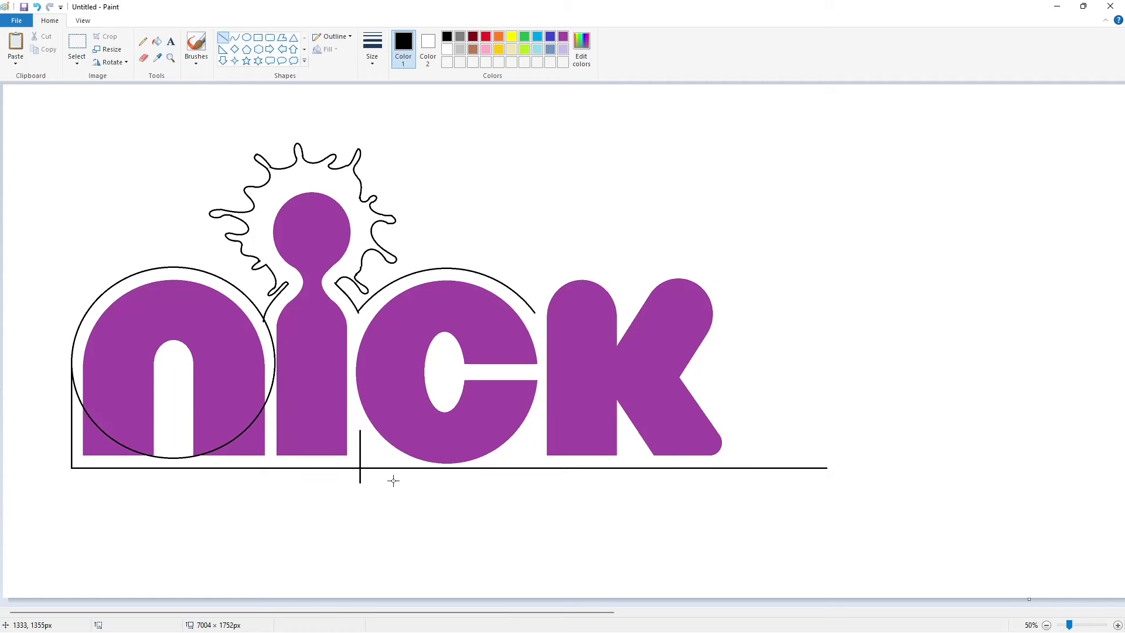
drag(360, 432, 534, 430)
drag(432, 447, 400, 488)
drag(476, 492, 498, 490)
click(629, 493)
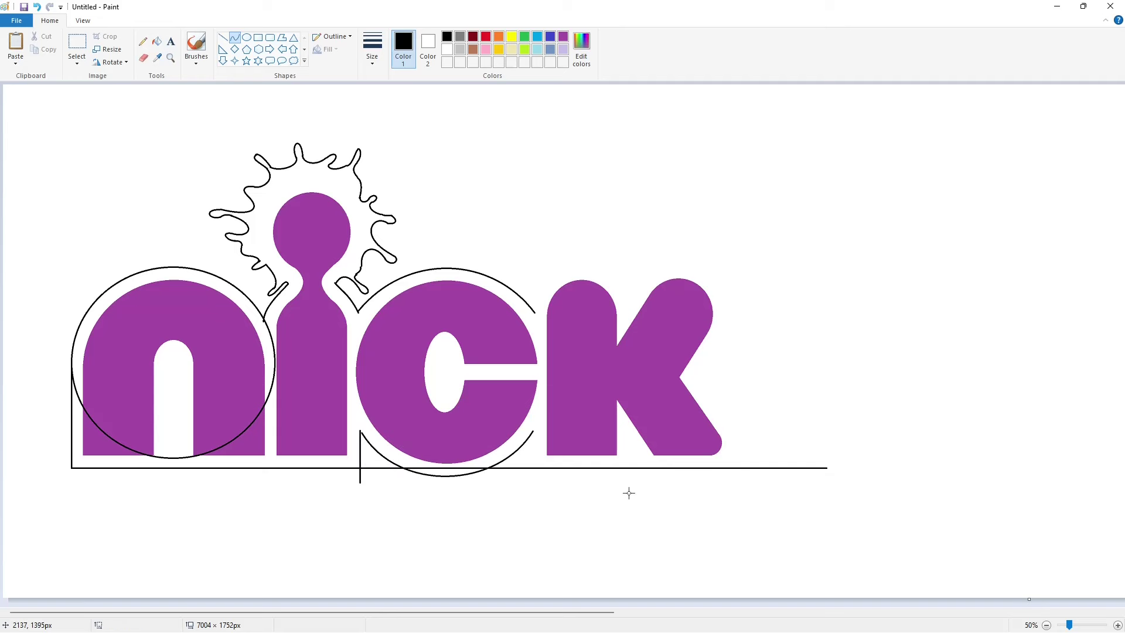
click(223, 38)
drag(533, 424, 533, 498)
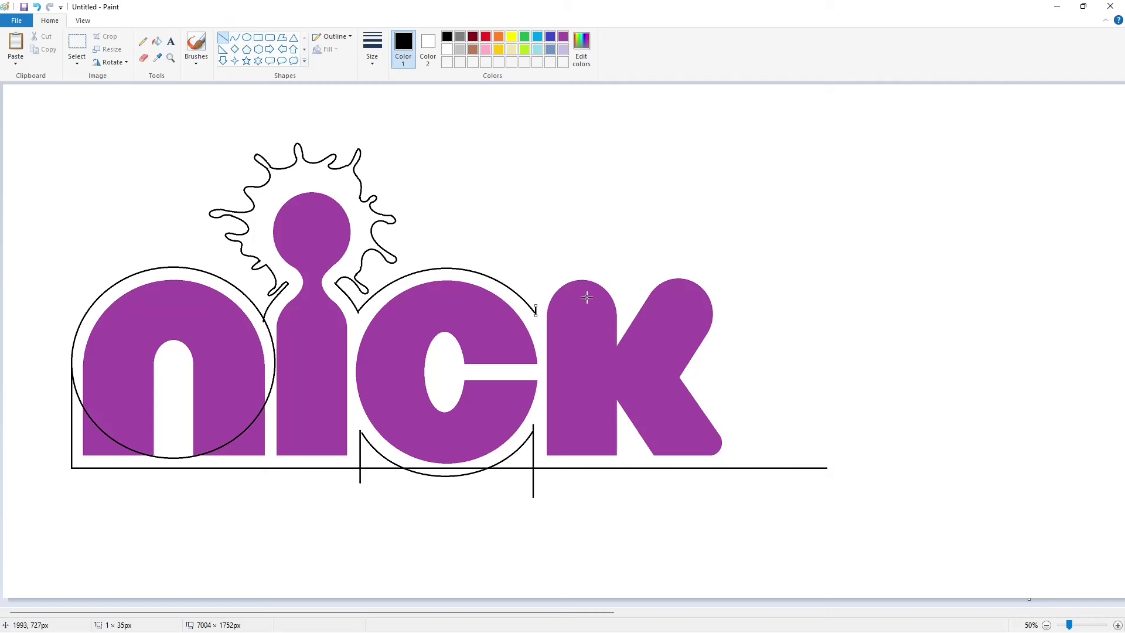
Draw a black arc over the k's stem, from the notch beside the c to just past the stem
drag(534, 306, 615, 301)
key(ctrl+z)
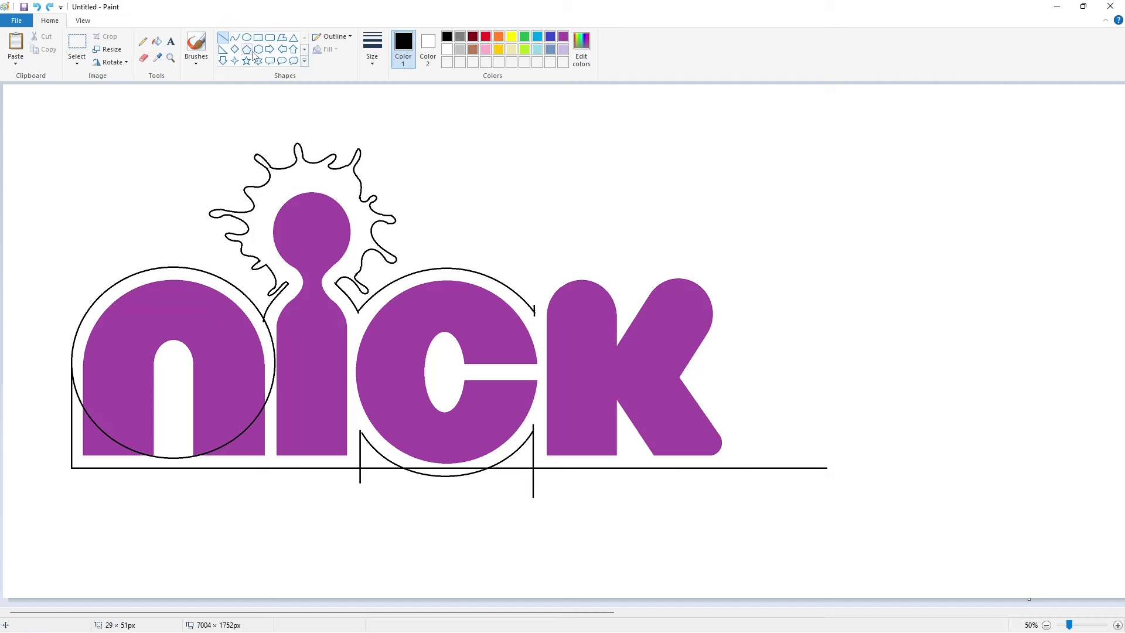
click(235, 38)
drag(535, 306, 629, 301)
drag(549, 275, 538, 256)
drag(603, 255, 614, 251)
Draw a short diagonal line up from the k's notch and a curve around the rounded end of its upper arm
click(223, 38)
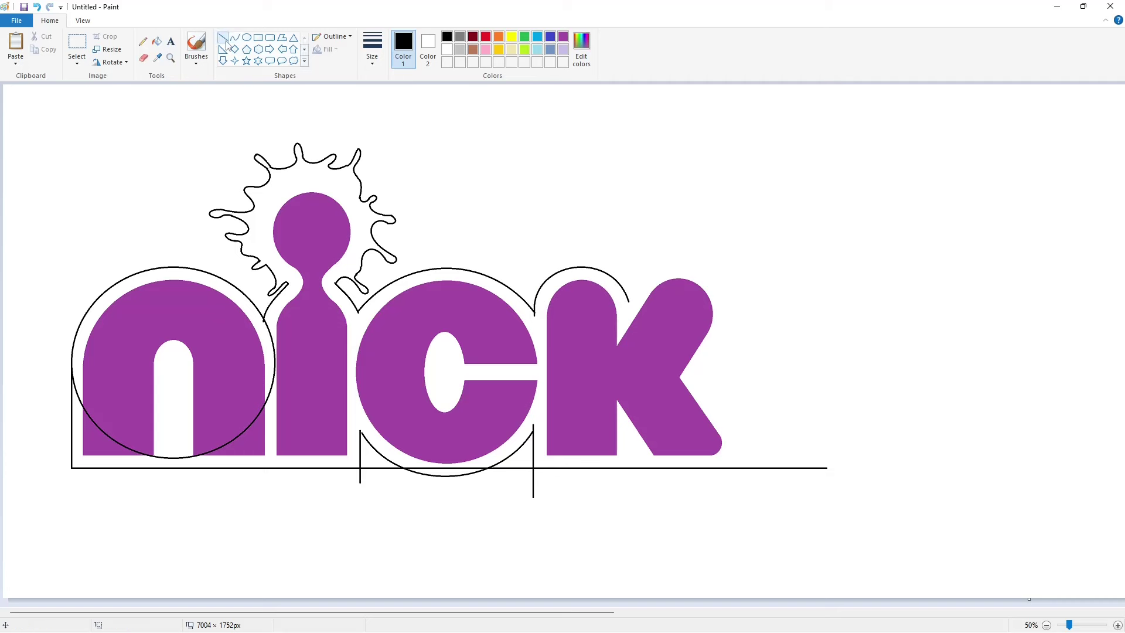
click(234, 37)
drag(637, 288, 663, 242)
drag(713, 257, 744, 273)
click(786, 274)
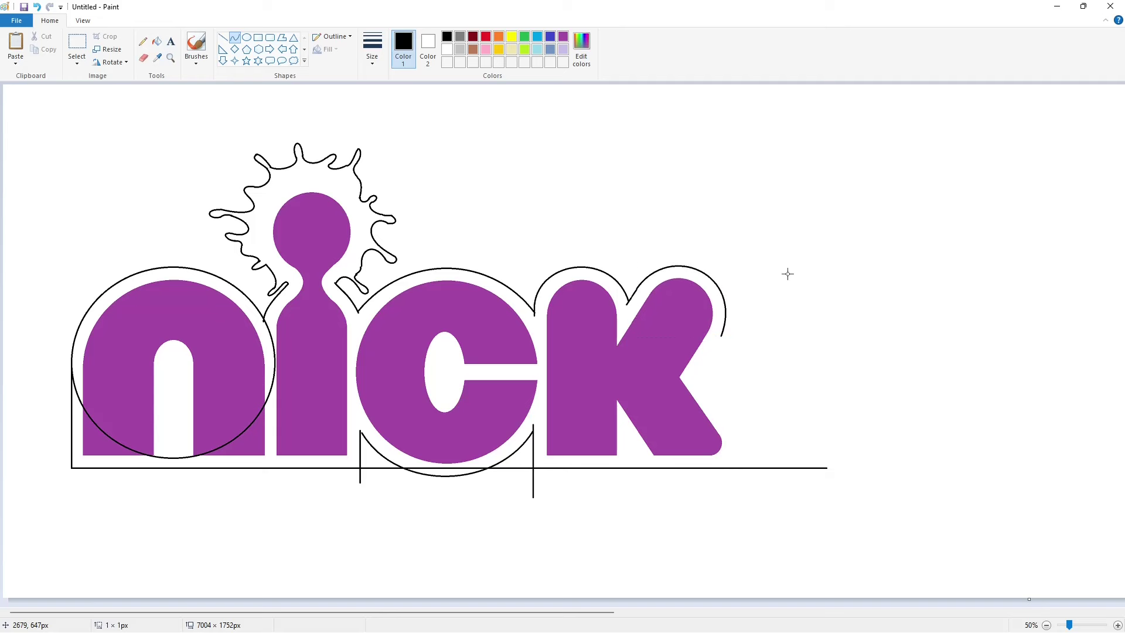
Draw straight outline lines along the k's arm and leg, and two lines crossing the baseline between its stem and leg
click(224, 39)
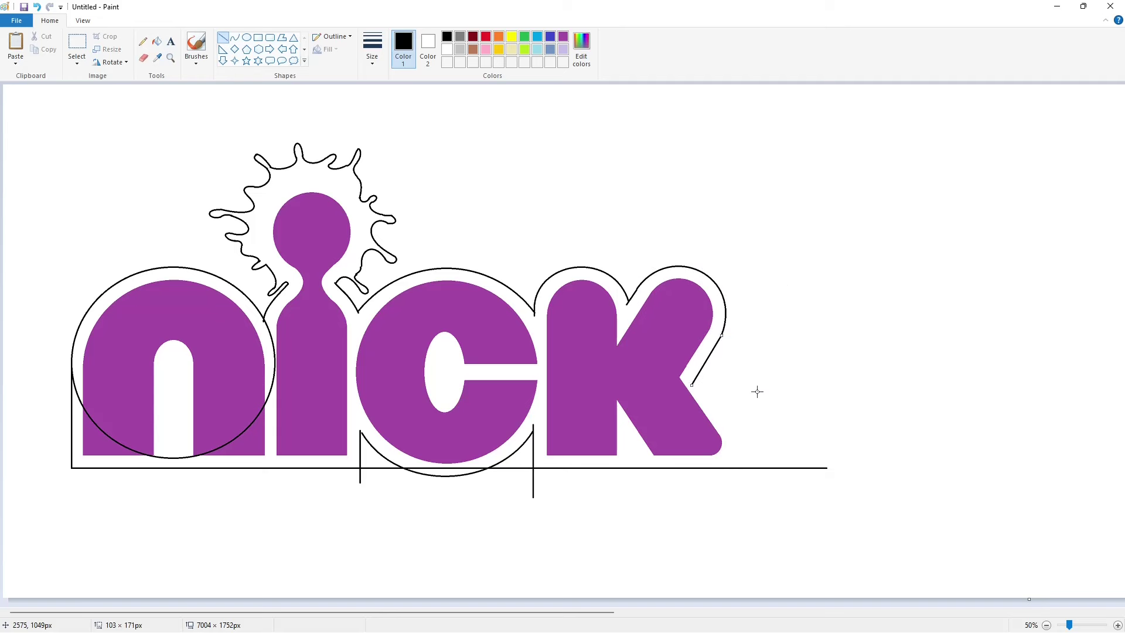
drag(693, 375, 730, 429)
drag(628, 443, 629, 486)
click(657, 496)
mouse_move(630, 443)
mouse_down()
mouse_move(650, 476)
mouse_move(712, 470)
mouse_up()
click(701, 498)
Erase the excess baseline extending beyond the k's foot by filling it with white
click(143, 58)
click(157, 42)
click(447, 50)
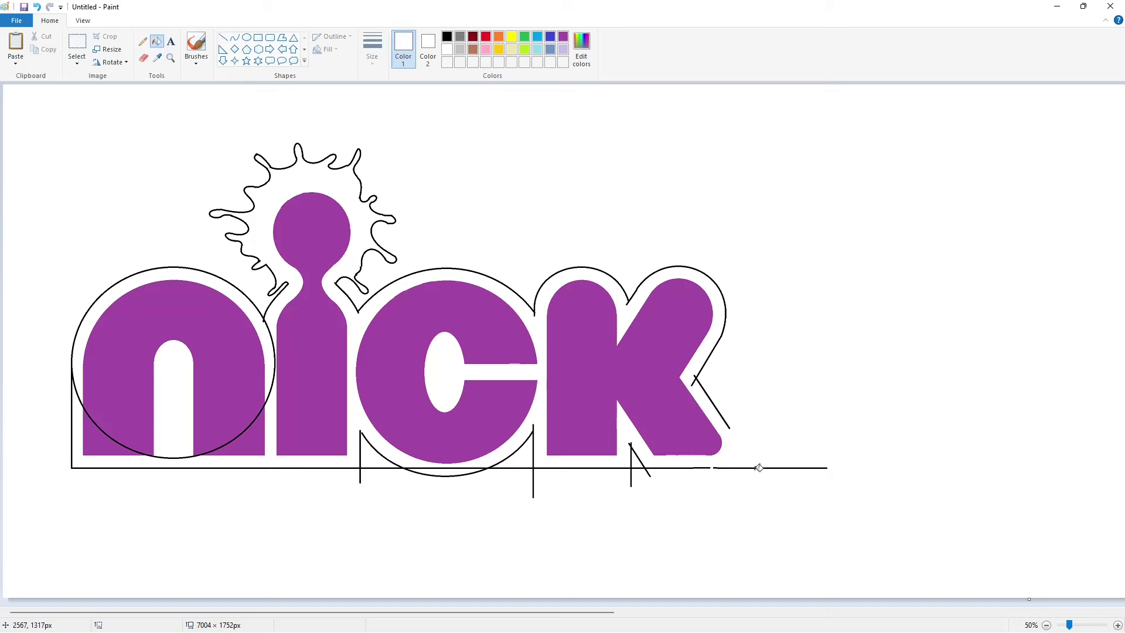
click(762, 469)
Draw a black curve rounding the k's foot, joining the leg's outline to the end of the baseline
click(234, 37)
click(447, 37)
drag(730, 428, 732, 469)
click(789, 455)
key(ctrl+z)
click(763, 460)
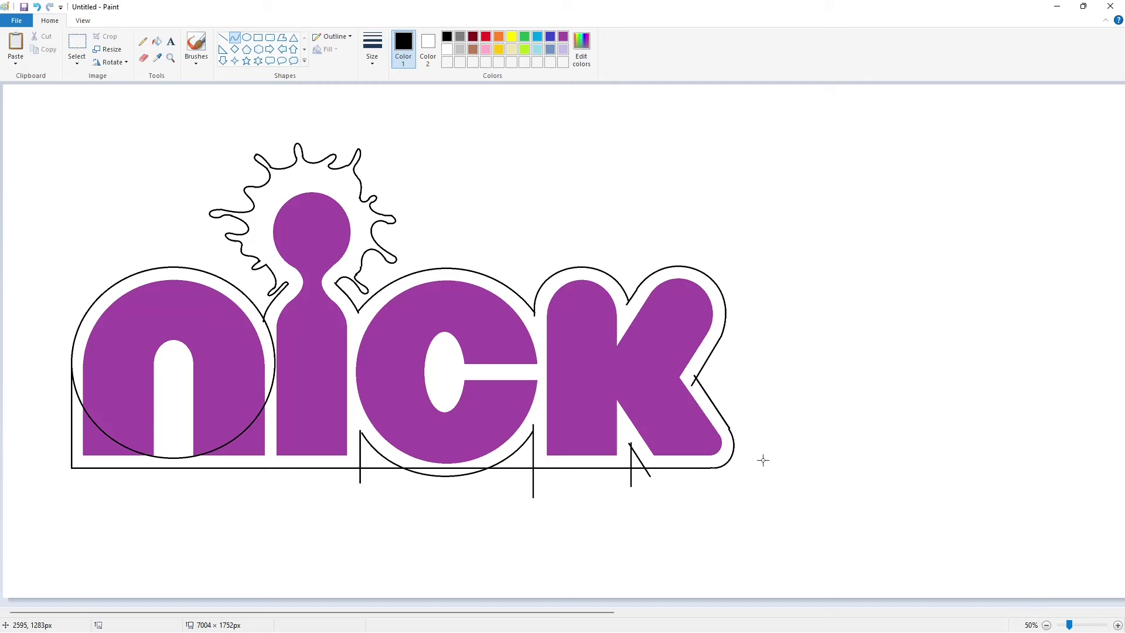
key(ctrl+z)
drag(729, 428, 712, 468)
drag(730, 447, 738, 443)
drag(731, 468, 732, 470)
click(793, 464)
click(156, 41)
click(352, 327)
click(269, 352)
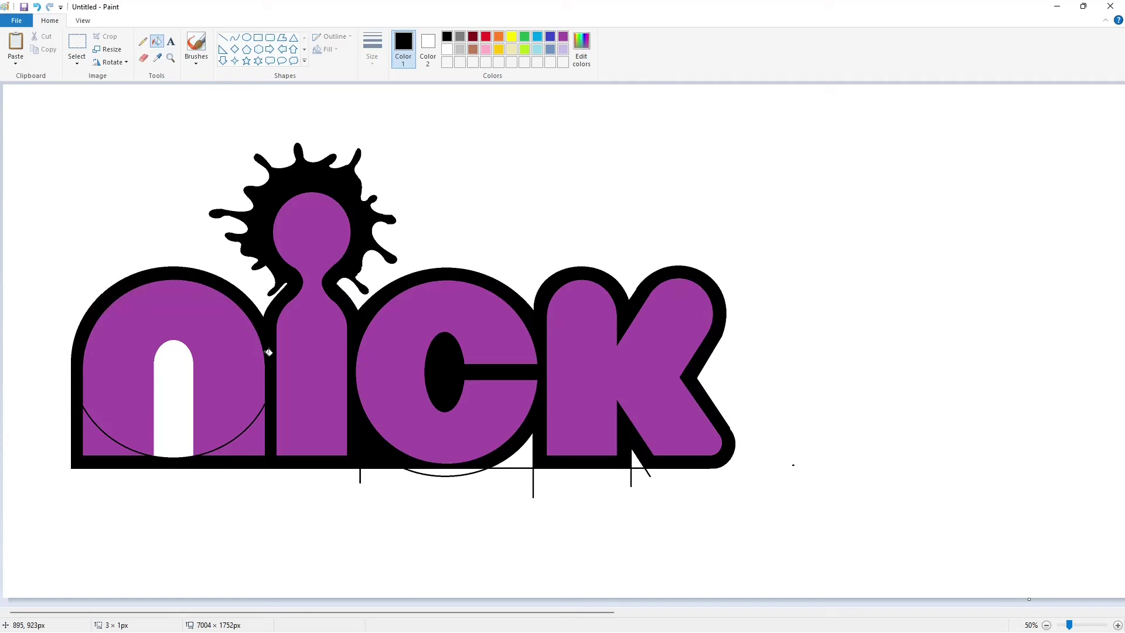
ctrl+scroll(693, 487, up, 1)
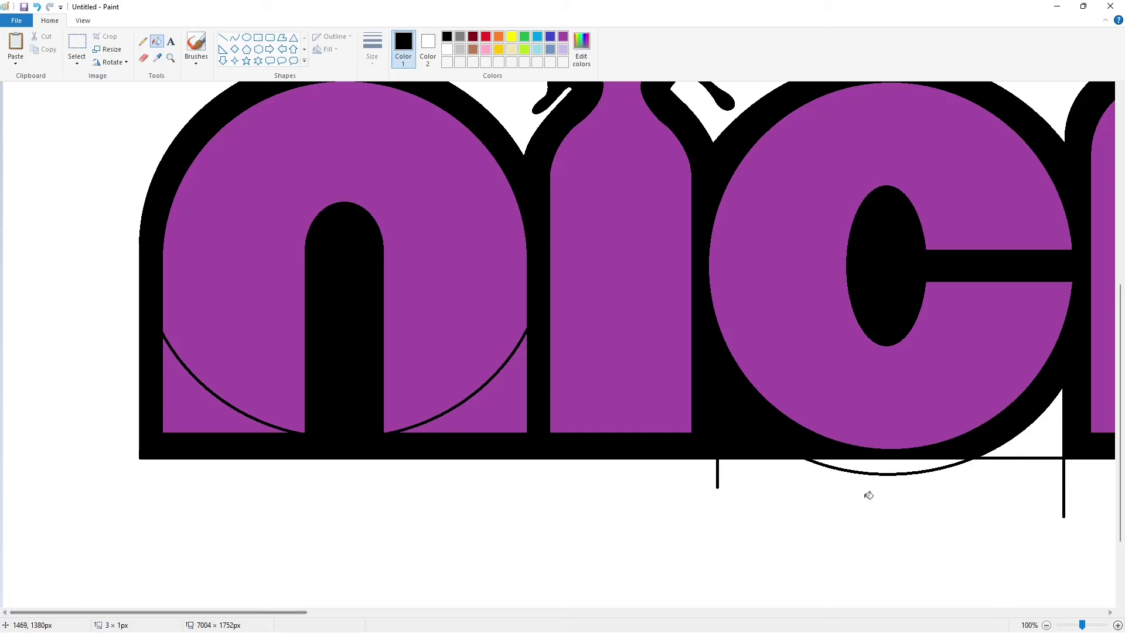
drag(302, 612, 392, 612)
key(ctrl+z)
key(ctrl+z)
Extend the start of the c's lower arc with a short line and erase the line ends hanging below the baseline
click(223, 37)
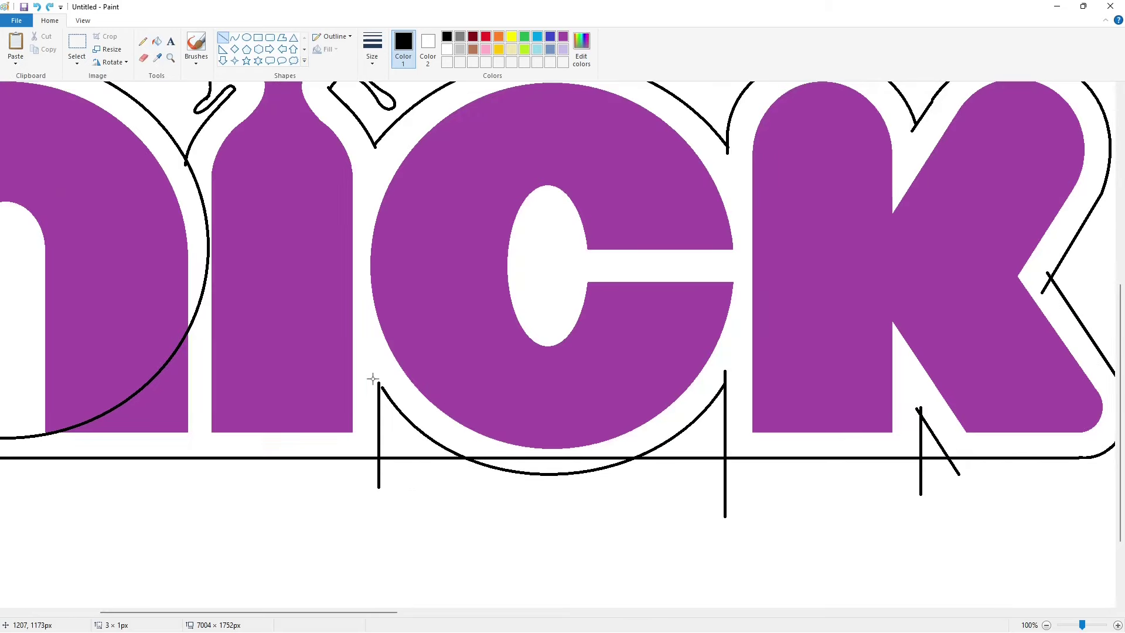
drag(373, 373, 380, 385)
click(447, 49)
drag(384, 450, 383, 464)
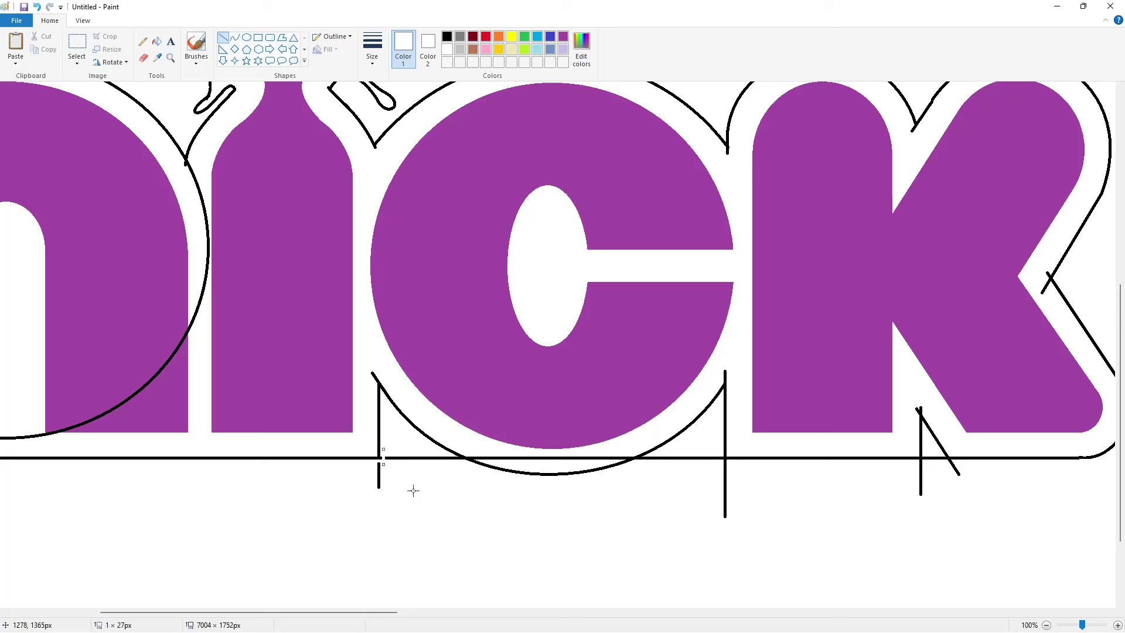
click(743, 497)
click(157, 41)
click(379, 476)
click(725, 490)
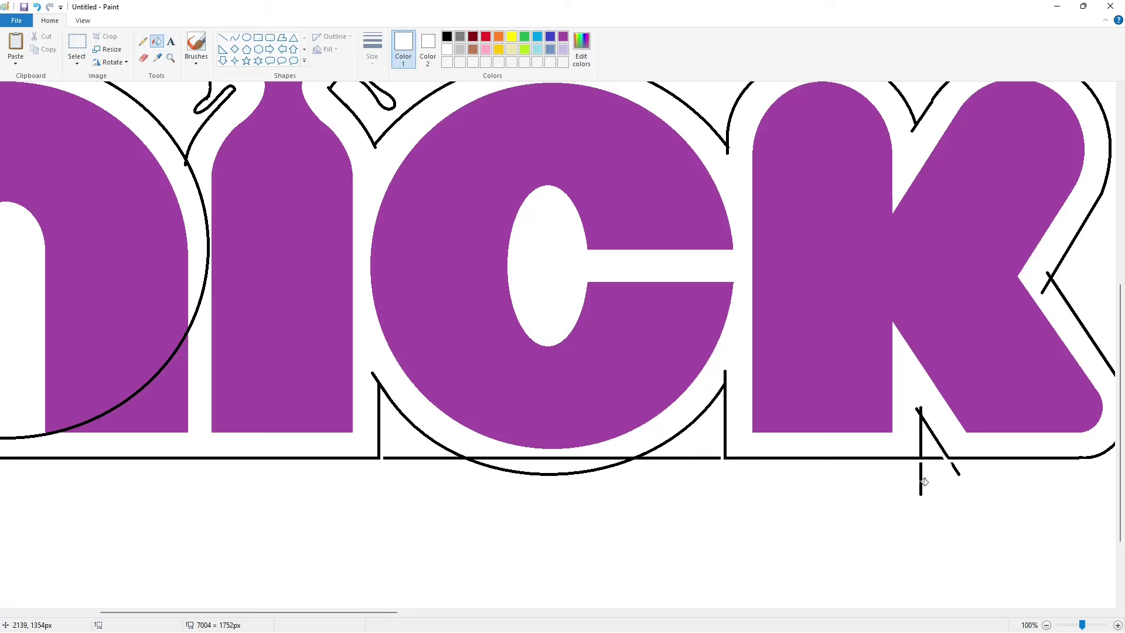
click(921, 480)
click(954, 468)
Erase the baseline segments on both sides of the c's lower arc and across the notch between the k's stem and leg
click(222, 37)
drag(924, 448, 924, 471)
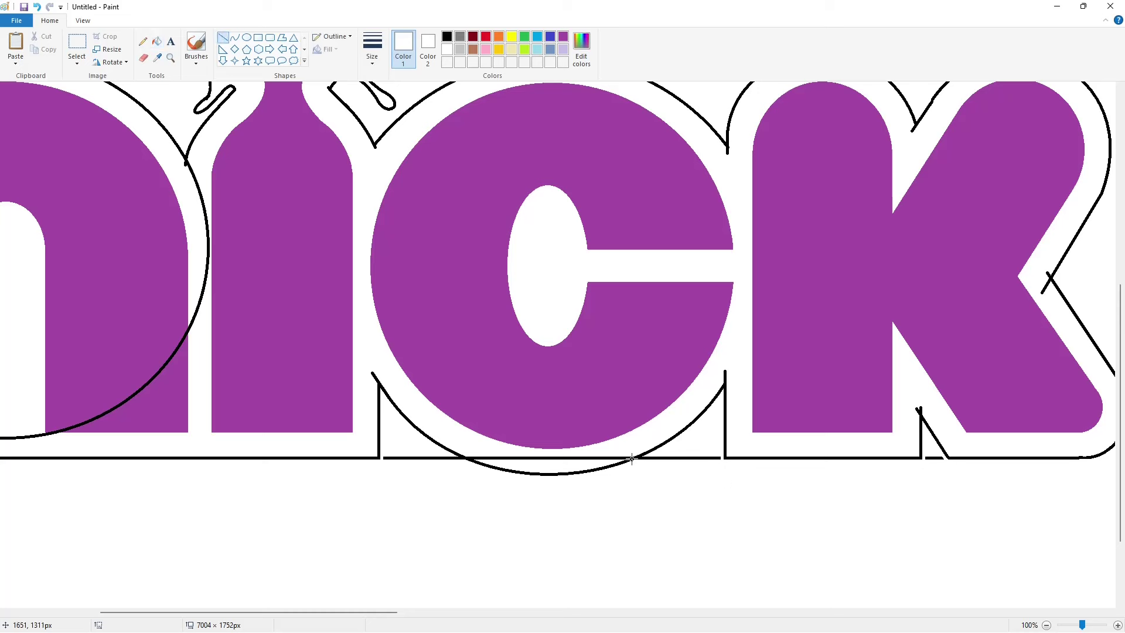
drag(451, 455, 478, 467)
click(527, 483)
click(156, 41)
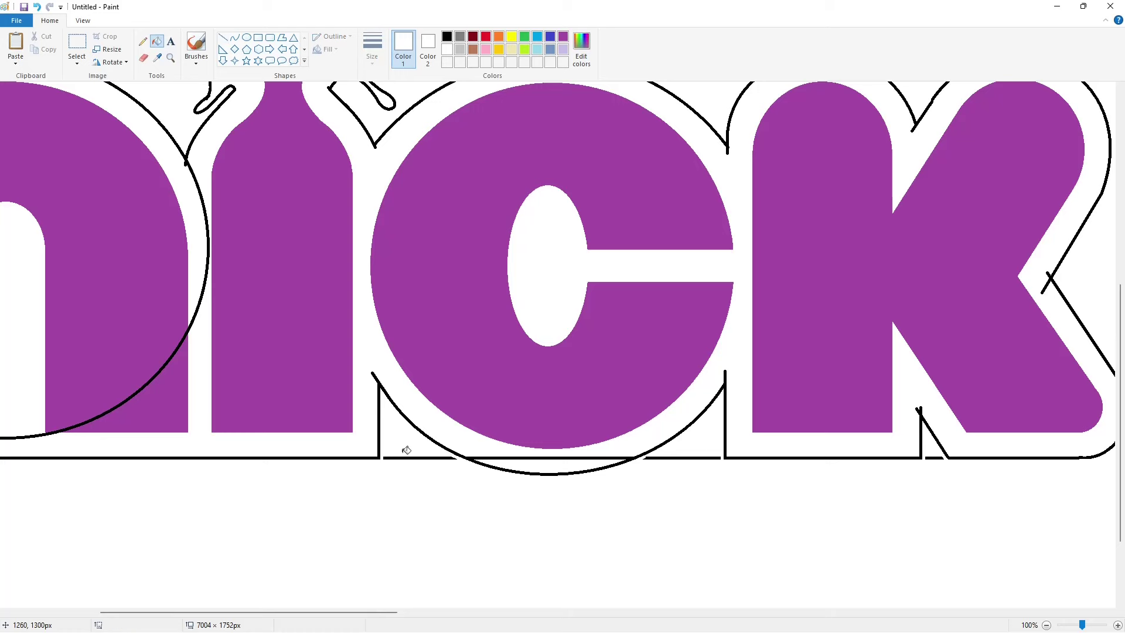
click(403, 458)
click(704, 458)
click(939, 458)
Fill the space inside the wordmark's outline, the area beneath the c and the n's opening with black
scroll(554, 522, up, 2)
click(447, 36)
scroll(577, 456, down, 2)
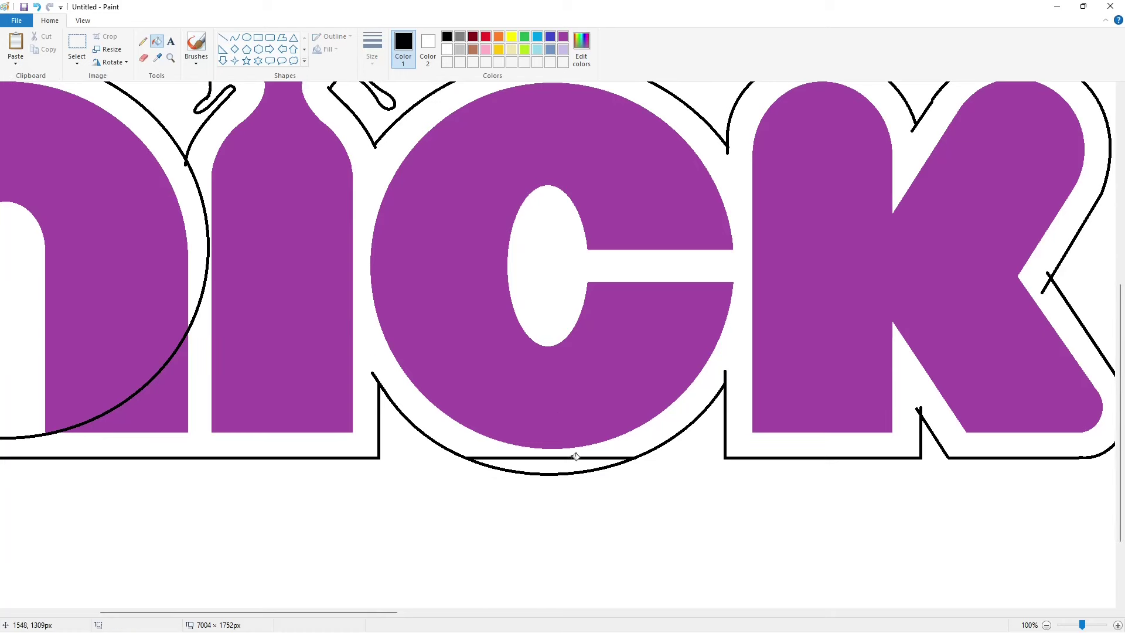
click(572, 463)
click(623, 447)
click(1047, 625)
drag(644, 612, 539, 613)
click(270, 354)
click(171, 409)
Remove the stray black dot beside the k and smooth the outline's bumps along its foot and upper arm with straight lines
click(1117, 625)
scroll(644, 586, down, 6)
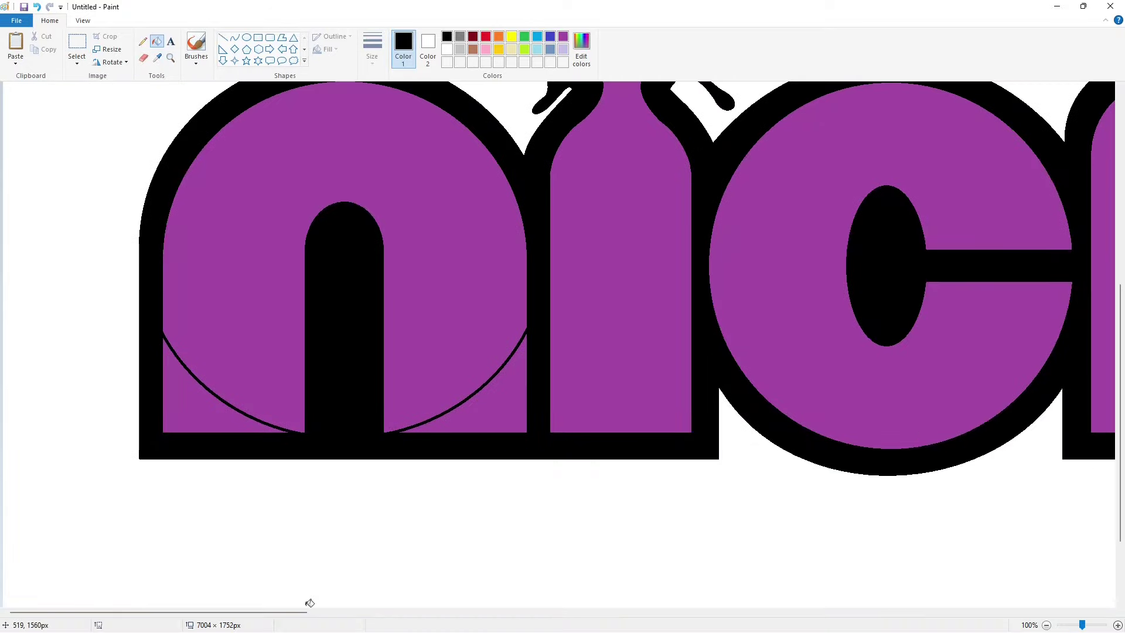
drag(300, 612, 523, 613)
click(157, 57)
click(714, 432)
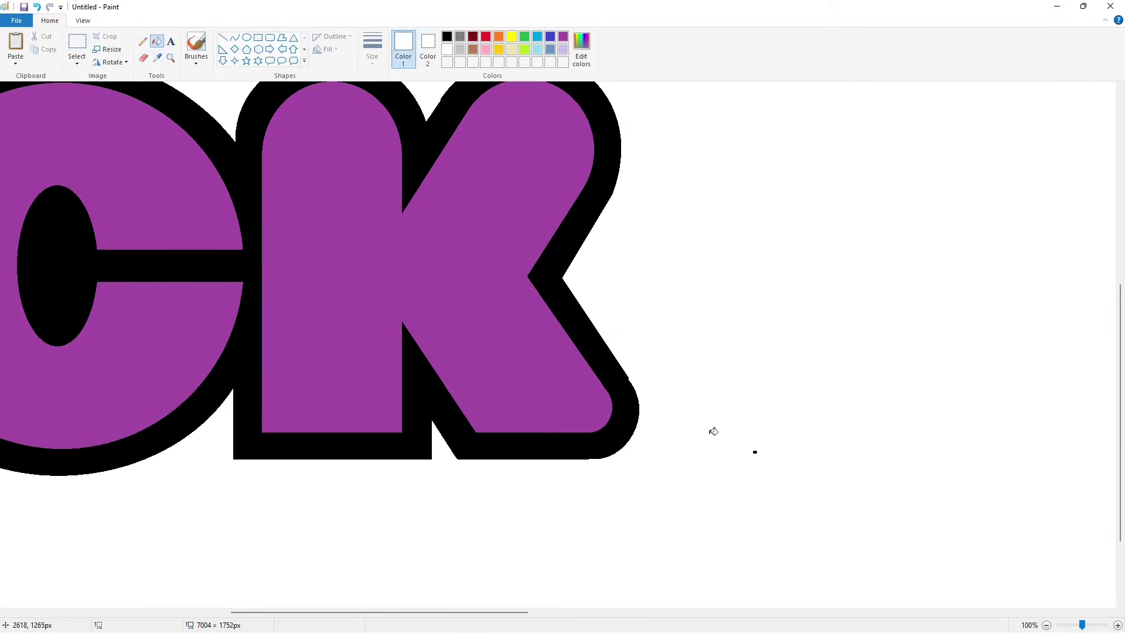
click(223, 37)
click(446, 37)
click(681, 386)
click(446, 49)
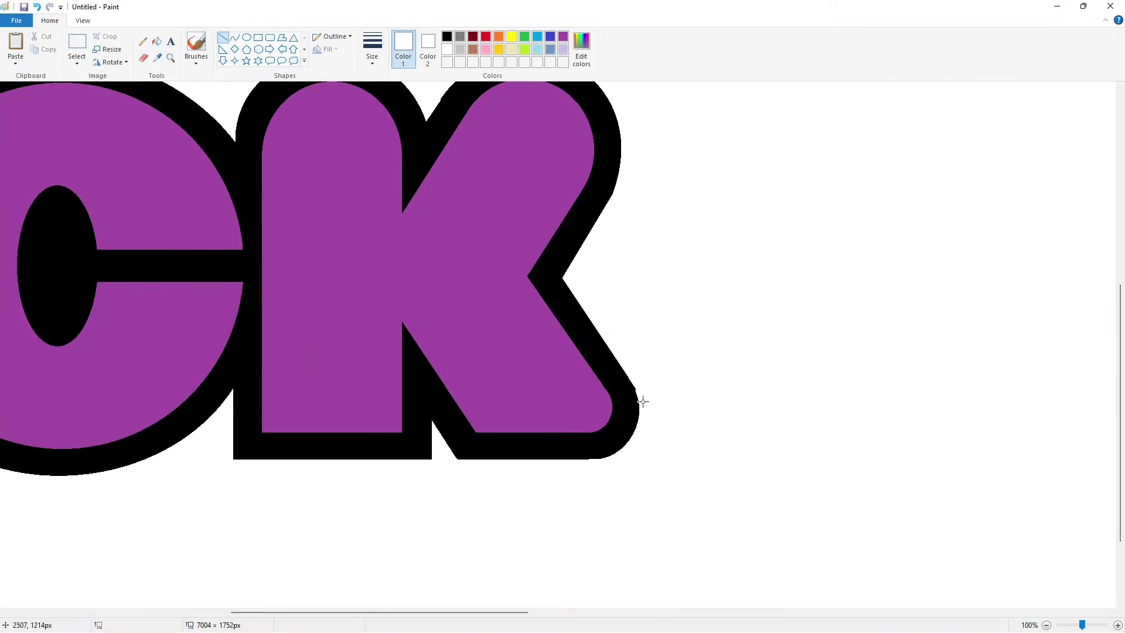
scroll(622, 467, up, 4)
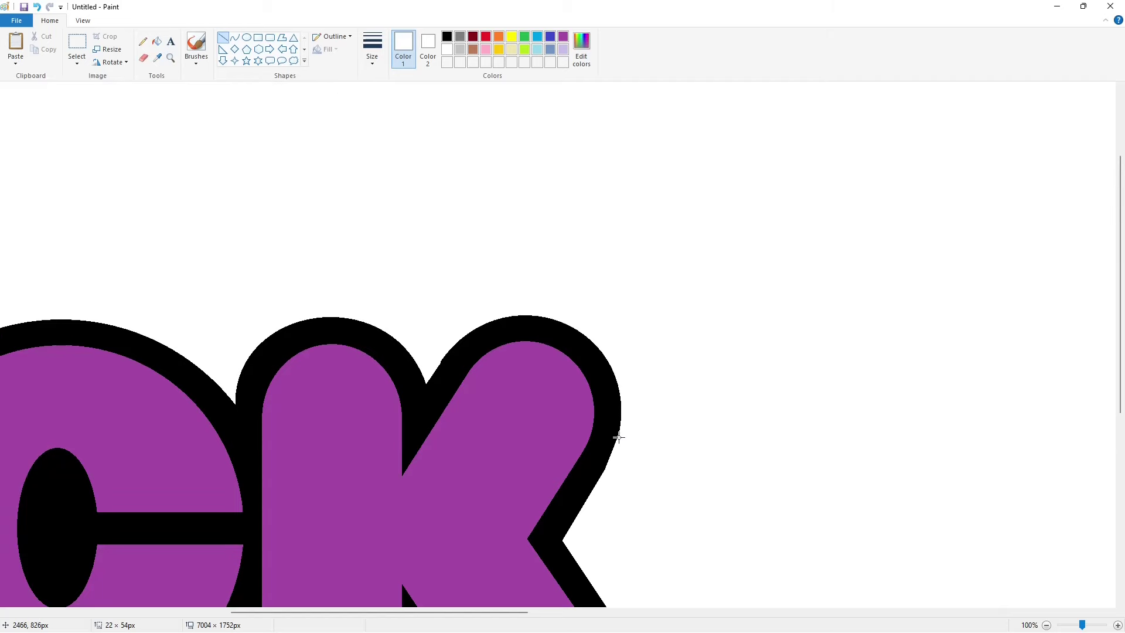
Smooth the outline in the notch between the k's stem and upper arm with a black line
click(446, 36)
drag(441, 359, 414, 405)
click(447, 404)
drag(474, 613, 321, 587)
scroll(339, 553, up, 2)
scroll(489, 532, down, 4)
click(1047, 625)
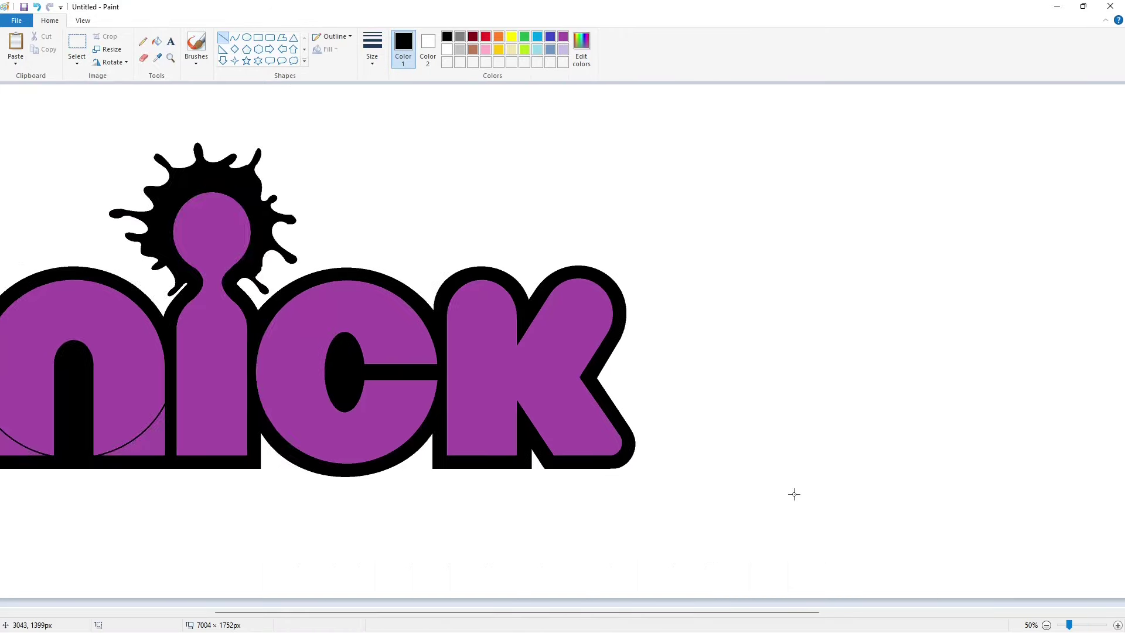
Recolour the outline brown and fill the n, i, c and k with lavender
scroll(794, 494, right, 10)
scroll(769, 465, left, 10)
click(156, 41)
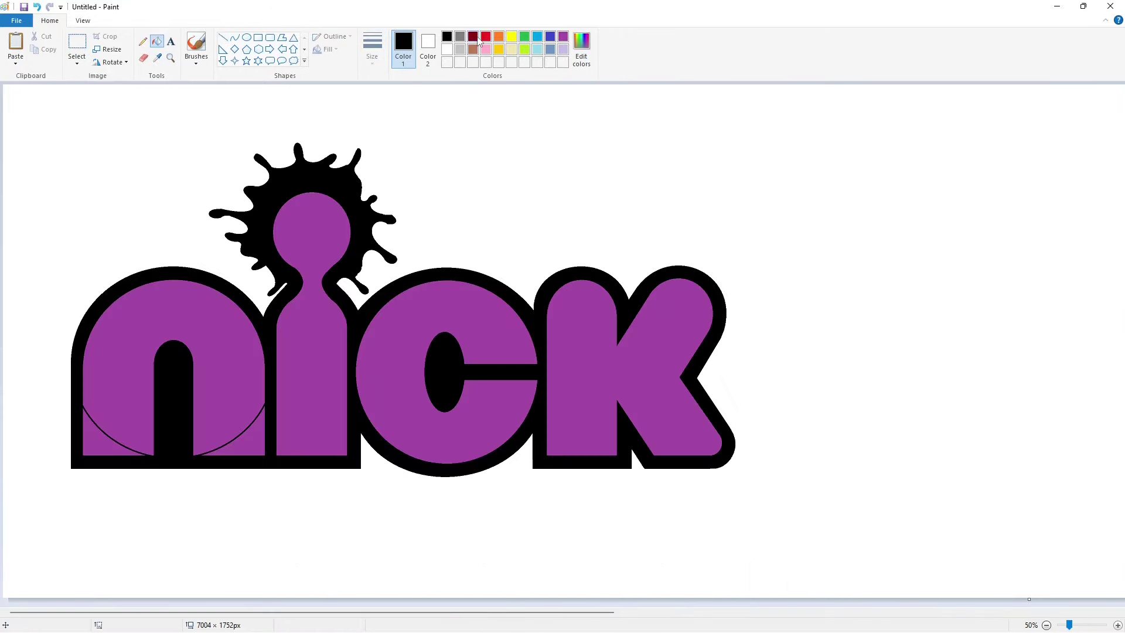
click(473, 49)
click(361, 234)
click(563, 49)
click(248, 353)
click(333, 341)
click(404, 347)
click(567, 360)
click(253, 441)
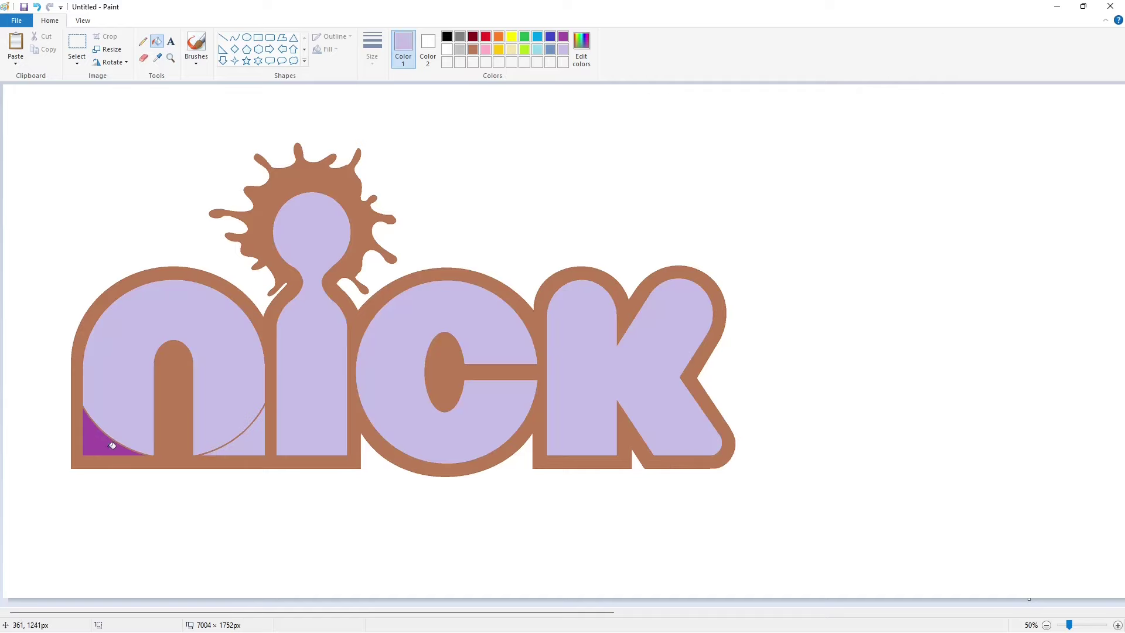
Paste the copied black lettering and align it exactly over the letters inside the brown outline
click(1118, 625)
key(ctrl+v)
drag(273, 599, 317, 398)
key(Down)
key(Down)
key(Down)
key(Down)
key(Down)
key(Down)
key(Down)
key(Down)
key(Down)
key(Down)
key(Up)
key(Left)
key(Left)
key(Left)
click(27, 319)
scroll(902, 522, down, 4)
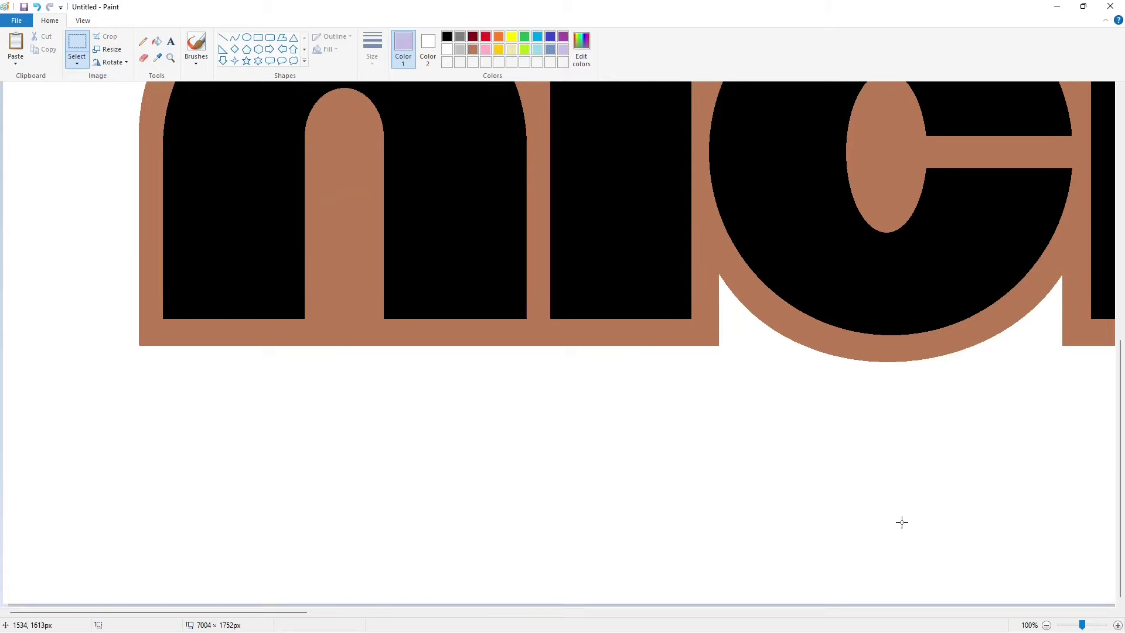
Draw a black ellipse about 779 × 943 px beside the k and move it slightly upward
click(1046, 626)
click(246, 36)
click(447, 37)
drag(755, 254, 983, 530)
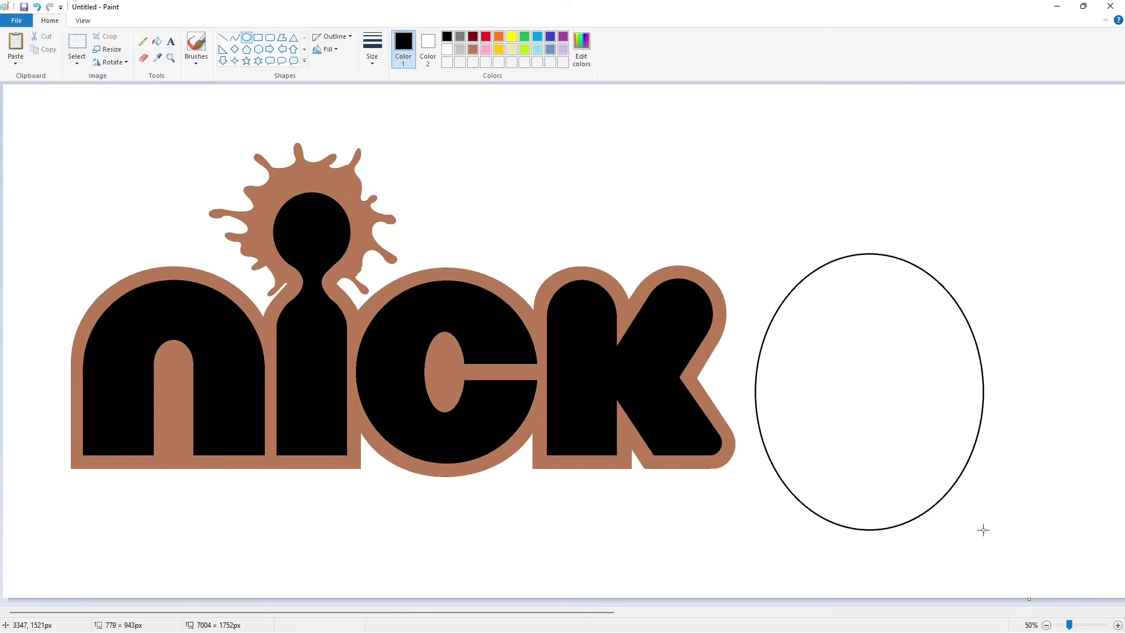
drag(898, 435, 902, 403)
Thicken the ellipse's outline into a heavy black ring
key(ctrl+plus)
key(ctrl+plus)
key(ctrl+plus)
key(ctrl+plus)
key(ctrl+plus)
key(ctrl+plus)
key(ctrl+plus)
key(ctrl+plus)
key(ctrl+plus)
key(ctrl+plus)
key(ctrl+plus)
key(ctrl+plus)
key(ctrl+plus)
key(ctrl+plus)
key(ctrl+plus)
key(ctrl+plus)
key(ctrl+plus)
key(ctrl+plus)
key(ctrl+plus)
key(ctrl+plus)
key(Up)
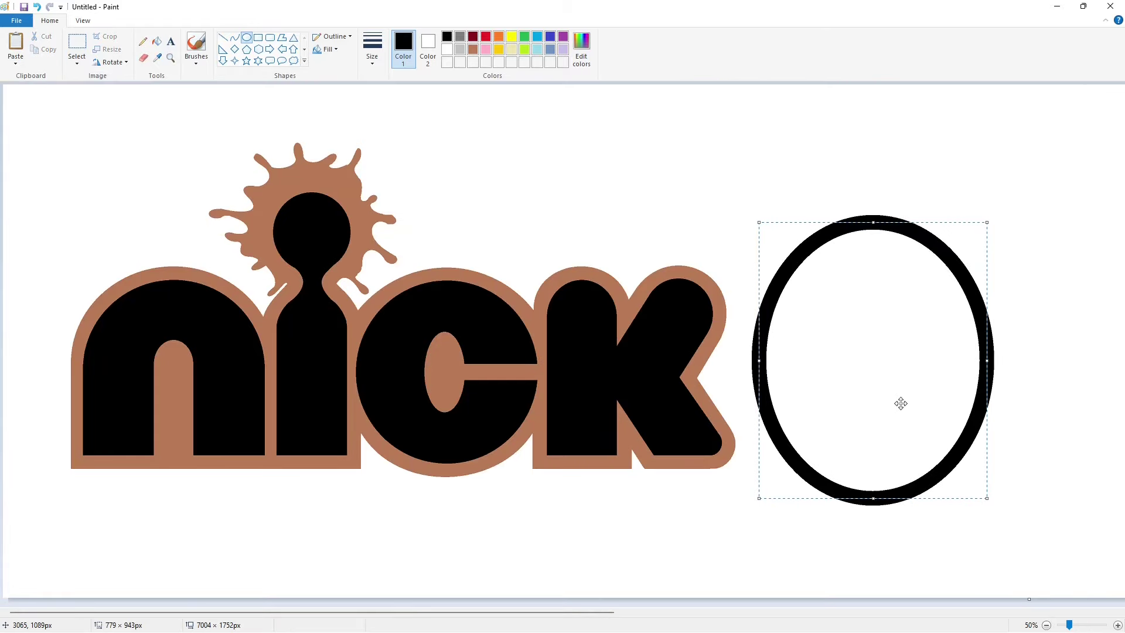
Resize the ring to a nearly circular shape of about 937 × 949 px and place it beside the k
drag(759, 360, 732, 362)
drag(987, 360, 1006, 362)
drag(873, 498, 878, 499)
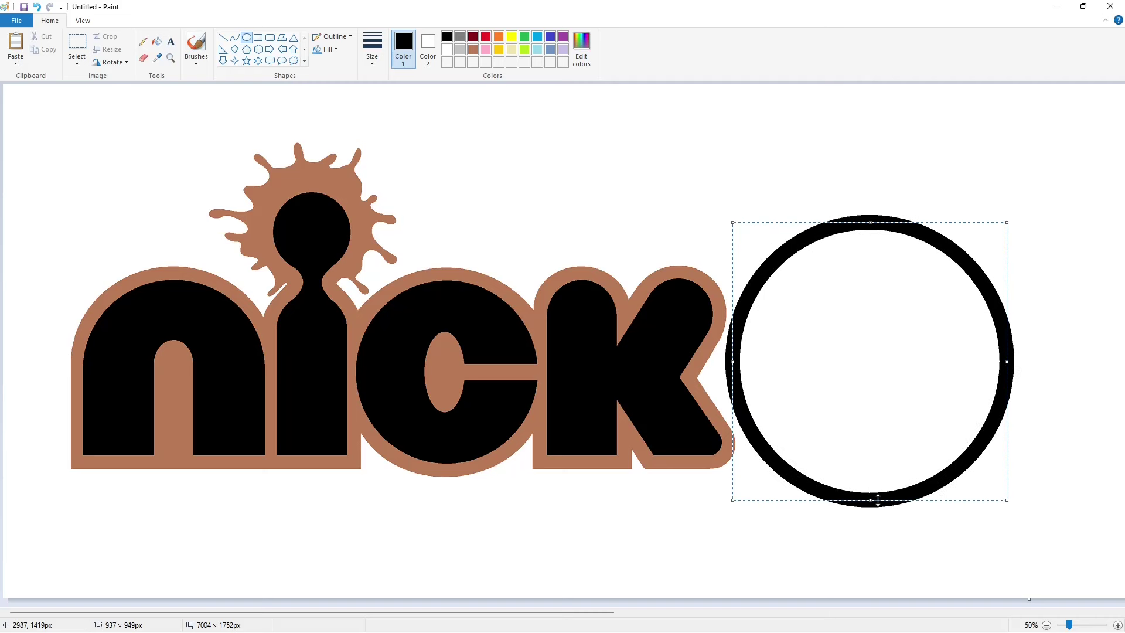
click(912, 556)
scroll(912, 556, right, 10)
scroll(913, 556, left, 10)
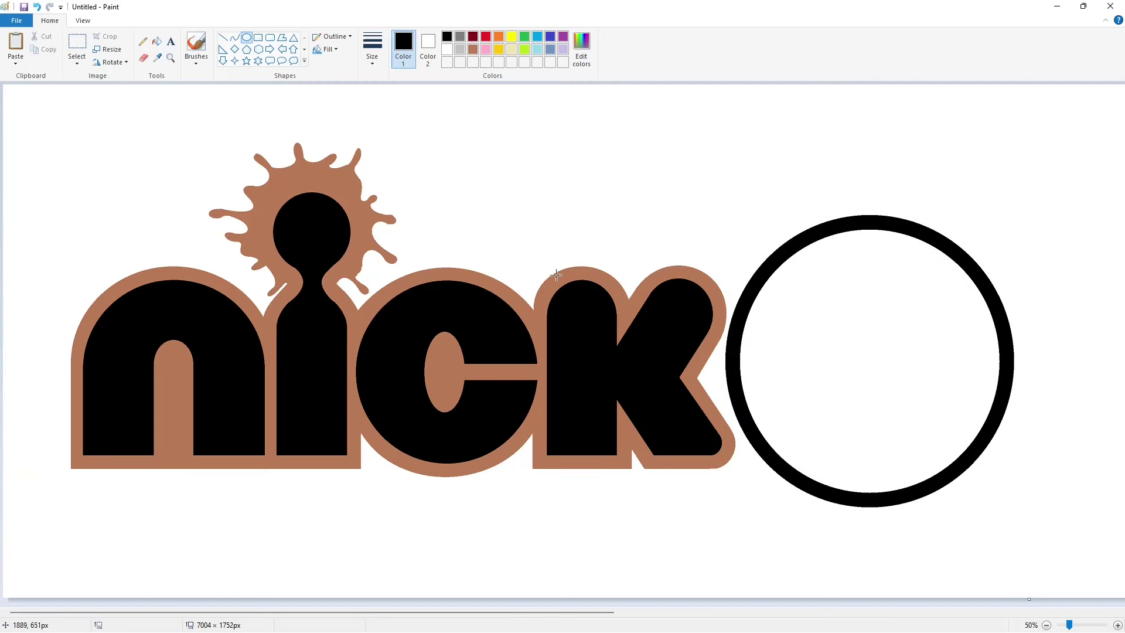
Draw two thin connected black curves as a rounded arch inside the ring, with a short horizontal line at its left end
click(234, 40)
click(372, 50)
click(421, 134)
drag(800, 330, 874, 260)
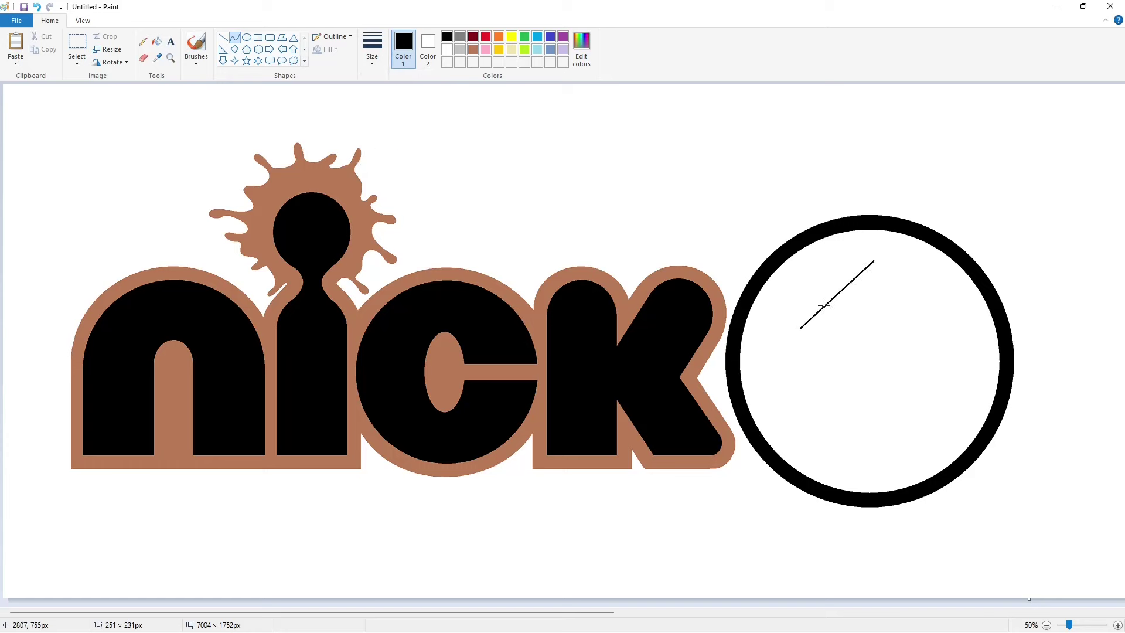
mouse_move(838, 293)
mouse_down()
mouse_move(820, 256)
mouse_move(912, 369)
mouse_up()
click(804, 322)
scroll(878, 288, right, 5)
scroll(878, 288, left, 5)
mouse_move(893, 314)
mouse_down()
mouse_move(916, 261)
mouse_move(957, 315)
mouse_up()
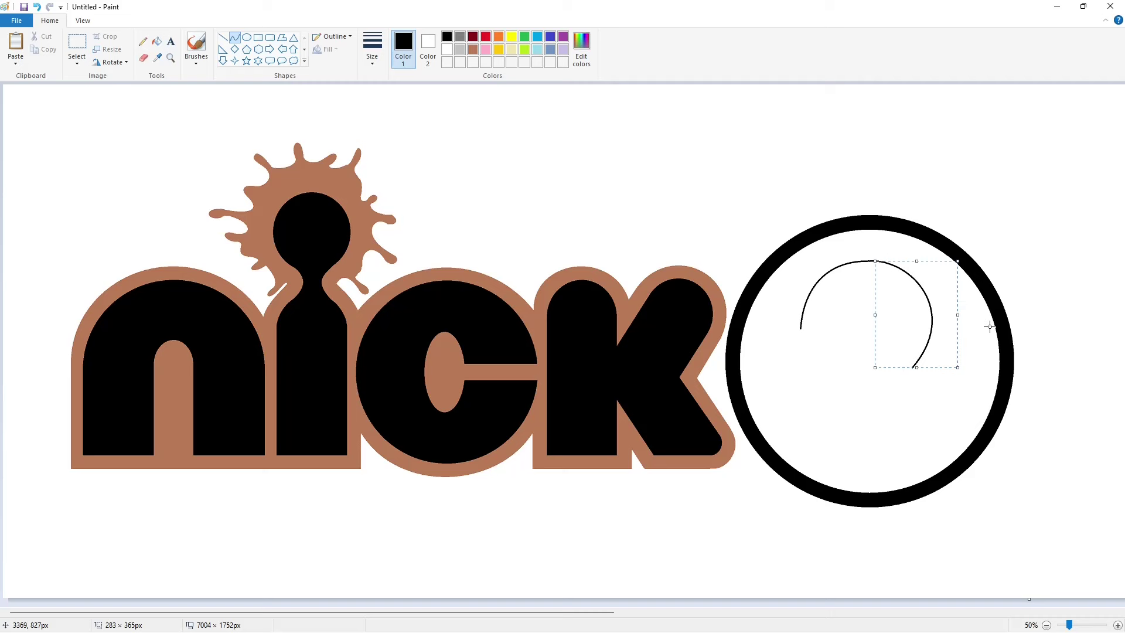
click(440, 140)
click(222, 37)
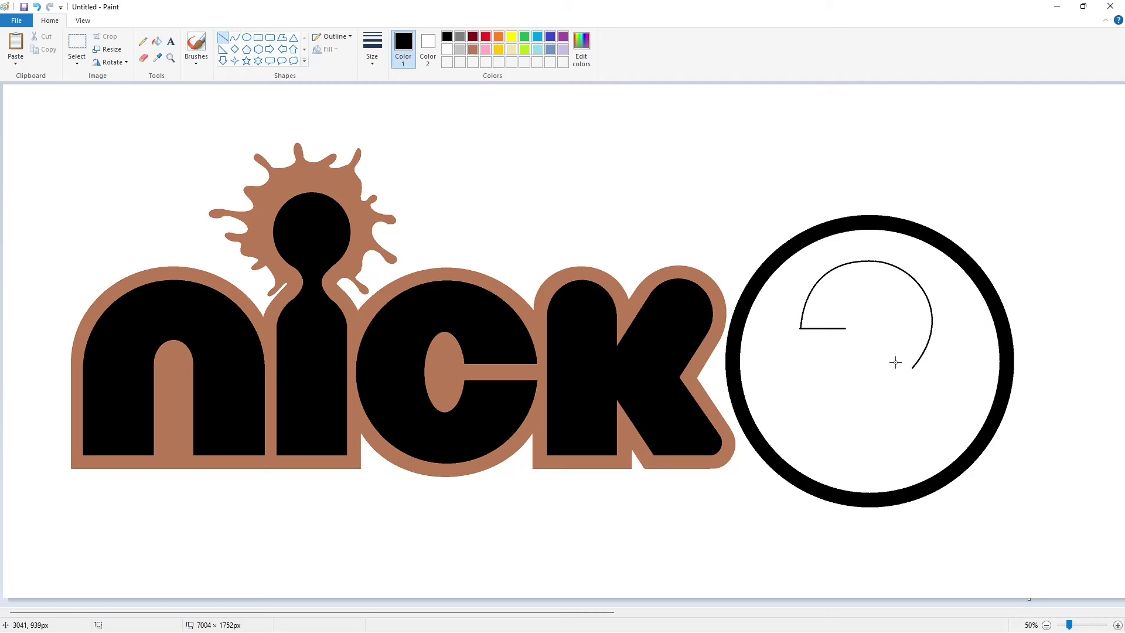
Draw the thin black inner curve of the 2 inside the ring, starting from the short horizontal line's end
click(234, 37)
mouse_move(844, 328)
mouse_down()
mouse_move(882, 313)
mouse_move(868, 293)
mouse_move(872, 353)
mouse_move(891, 321)
mouse_up()
click(890, 321)
click(924, 339)
Complete the 2 with a straight diagonal, a base line and a right edge, and fill it with black
click(223, 37)
drag(798, 439, 877, 347)
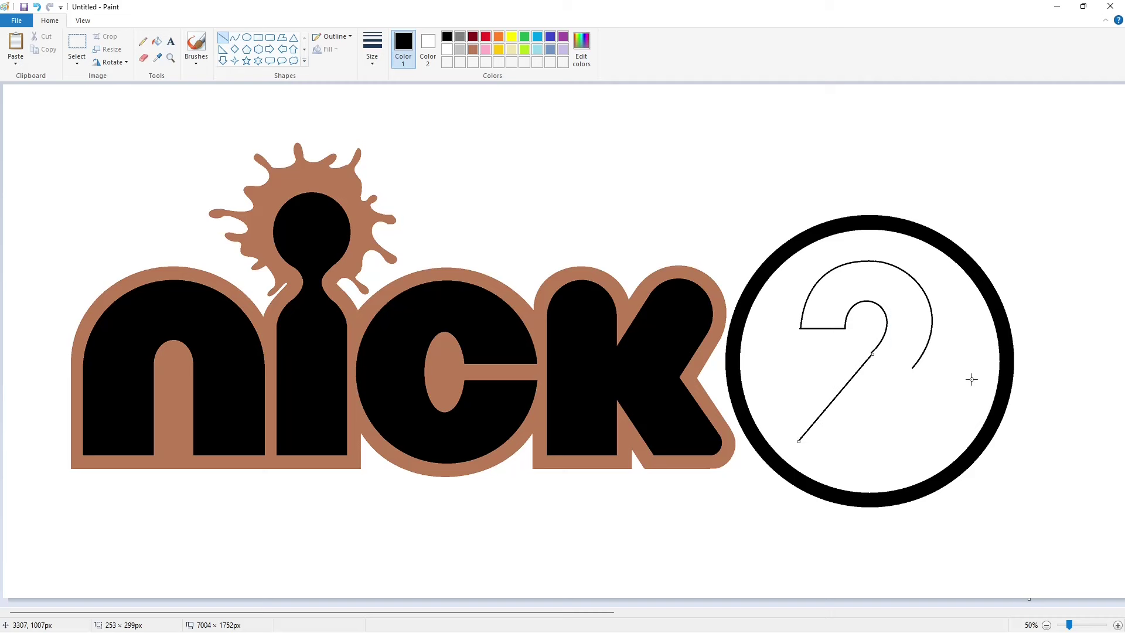
drag(798, 441, 943, 441)
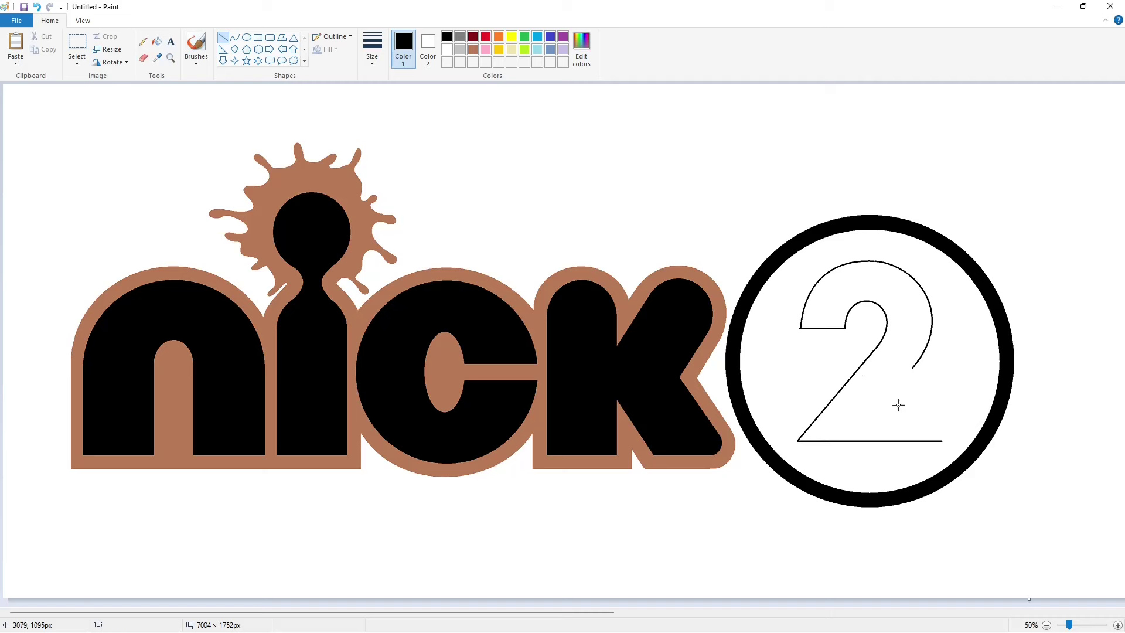
mouse_move(914, 368)
mouse_down()
mouse_move(873, 414)
mouse_move(959, 405)
mouse_move(938, 443)
mouse_up()
click(157, 41)
click(896, 352)
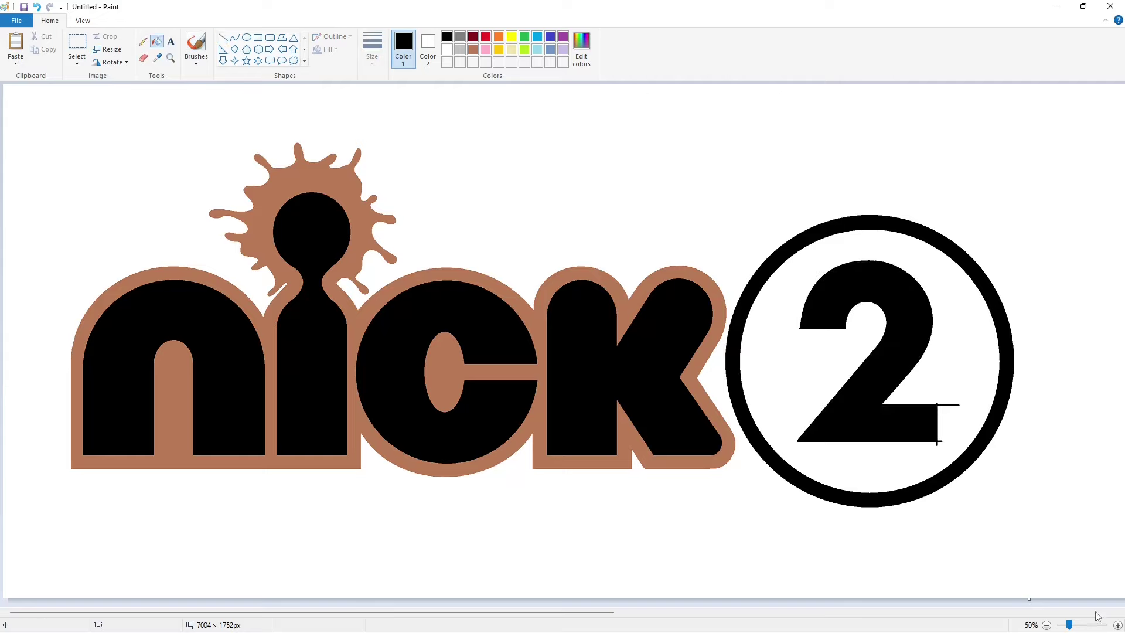
Draw a small lavender circle outline in the white area just outside the upper-left end of the 2
click(1118, 625)
drag(277, 613, 605, 613)
click(563, 50)
click(246, 38)
drag(366, 294, 378, 307)
key(Left)
key(Left)
key(Left)
key(Left)
key(Left)
key(Left)
key(Left)
key(Left)
key(Left)
key(Left)
key(Left)
key(Left)
key(Left)
key(Left)
key(Left)
key(Left)
key(Left)
key(Left)
key(Left)
key(Left)
Copy the small lavender circle and place the copy inside the outer corner of the 2's upper end
click(77, 42)
drag(313, 265, 350, 320)
key(ctrl+c)
key(ctrl+v)
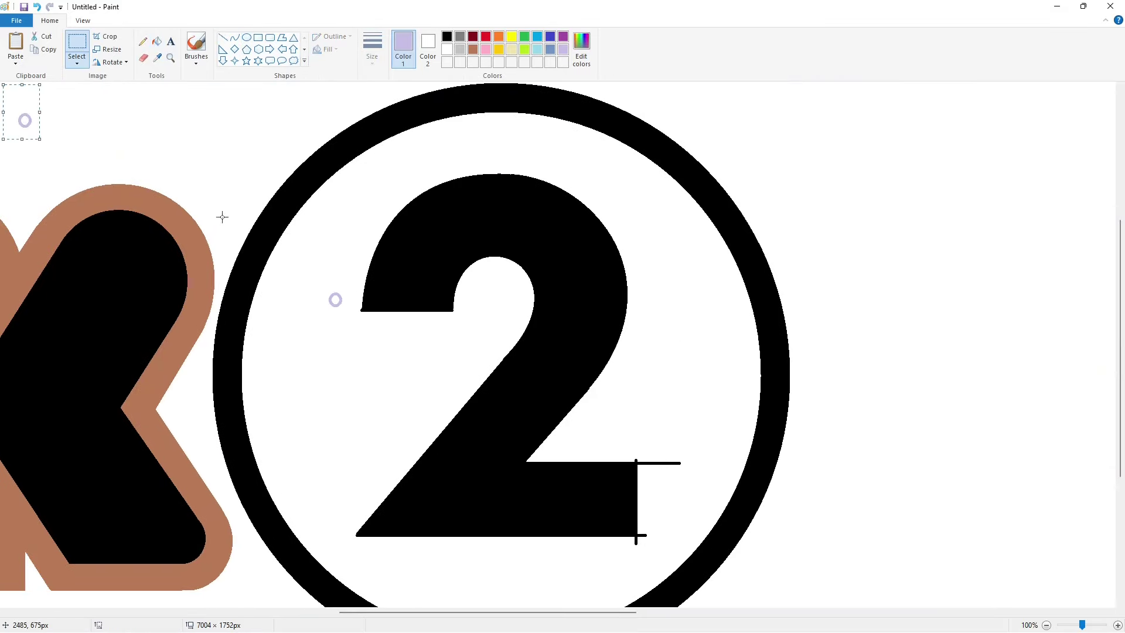
drag(24, 116, 373, 299)
key(Down)
key(Down)
key(Down)
key(Down)
key(Down)
key(Left)
key(Left)
key(Left)
key(Left)
key(Left)
key(Left)
key(Left)
key(Left)
key(Left)
key(Left)
click(511, 299)
Place another copy of the lavender circle inside the inner corner of the 2's upper end
key(ctrl+v)
drag(24, 120, 444, 303)
key(Right)
key(Right)
Place a copy of the lavender circle inside the pointed lower-left corner of the 2
key(ctrl+v)
drag(25, 120, 368, 523)
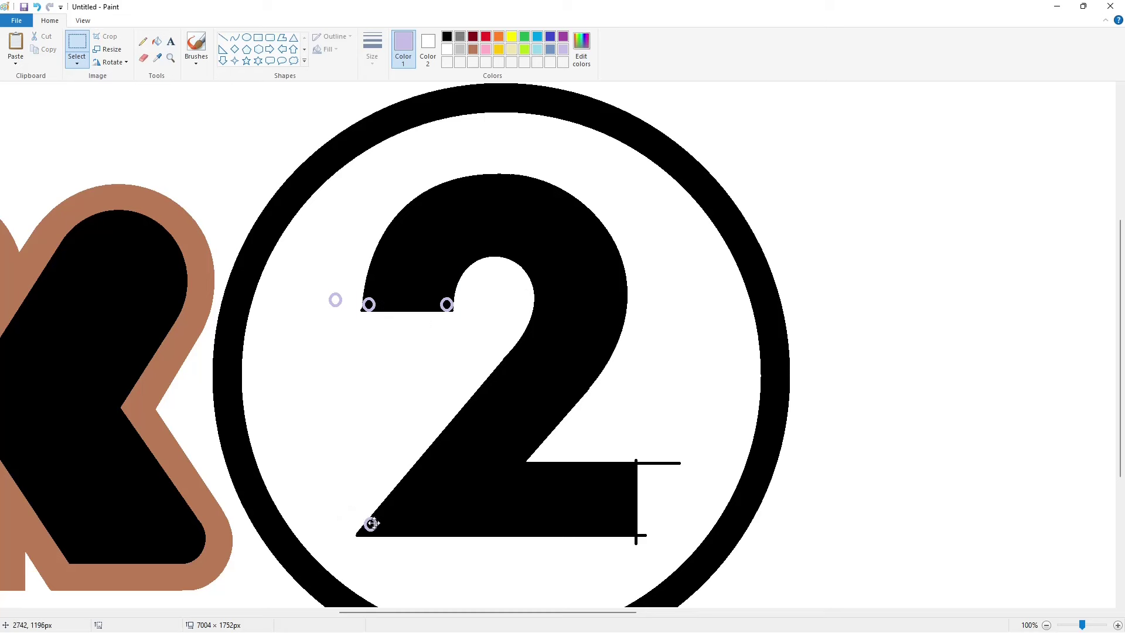
key(Down)
key(Down)
key(Down)
key(Down)
key(Down)
key(Down)
key(Down)
key(Down)
Place a copy of the lavender circle inside the upper-right corner of the 2's base
key(ctrl+v)
drag(25, 120, 625, 467)
key(Right)
key(Right)
key(Right)
key(Right)
key(Right)
key(Right)
key(Right)
key(Right)
click(717, 485)
Place a copy of the lavender circle inside the lower-right corner of the 2's base
key(ctrl+v)
drag(17, 111, 617, 520)
key(Down)
key(Down)
key(Down)
key(Right)
key(Right)
key(Right)
key(Right)
key(Right)
key(Right)
key(Right)
key(Right)
key(Right)
key(Right)
click(736, 530)
Fill the 2 with lavender, clear the leftover corners and stray line ends with white, and refill the 2 with black
click(156, 41)
click(463, 252)
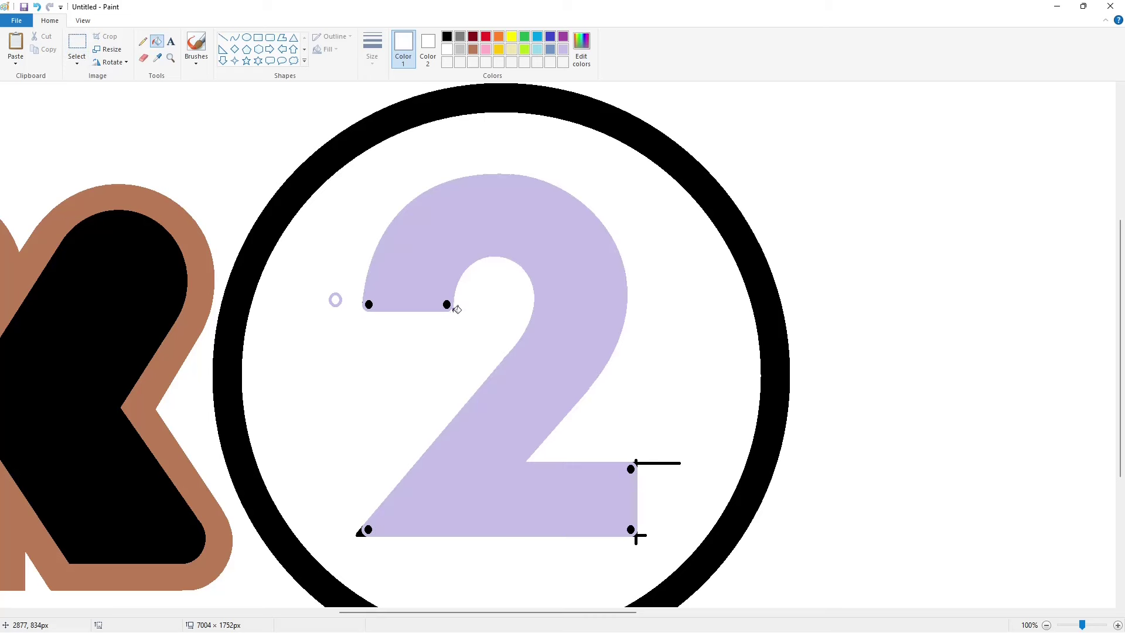
click(446, 36)
click(453, 219)
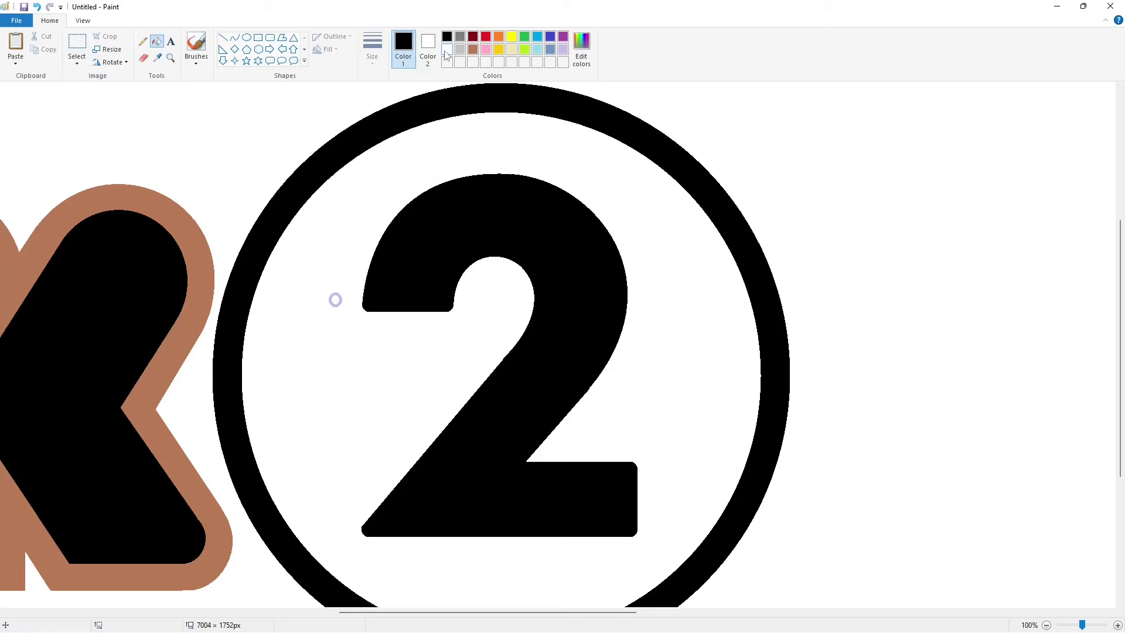
Erase the leftover lavender circle beside the 2 by filling it with white
click(446, 49)
click(222, 37)
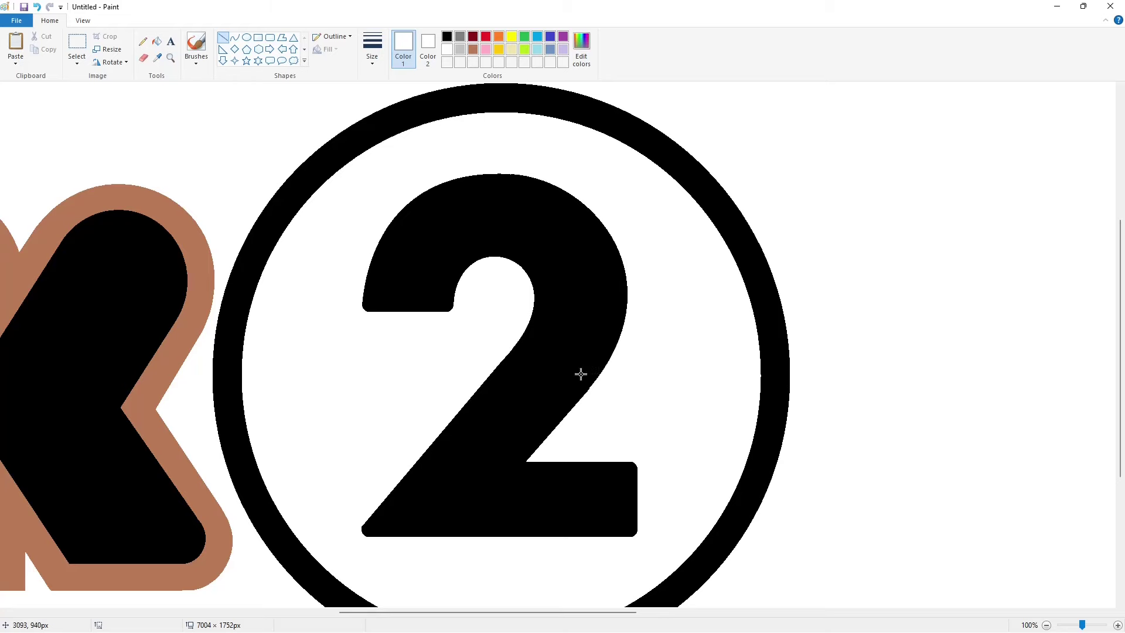
drag(634, 612, 578, 580)
scroll(926, 483, down, 1)
scroll(926, 483, left, 4)
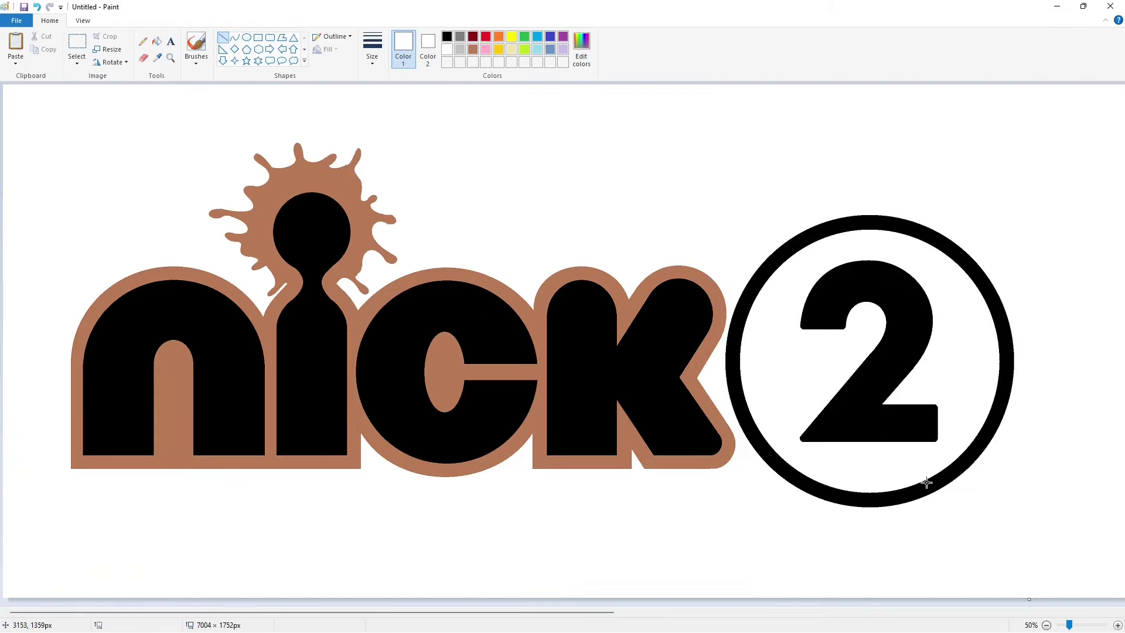
Resize the canvas to 3788 × 1788 px so that it closely surrounds the logo
scroll(981, 559, down, 1)
drag(1020, 214, 621, 214)
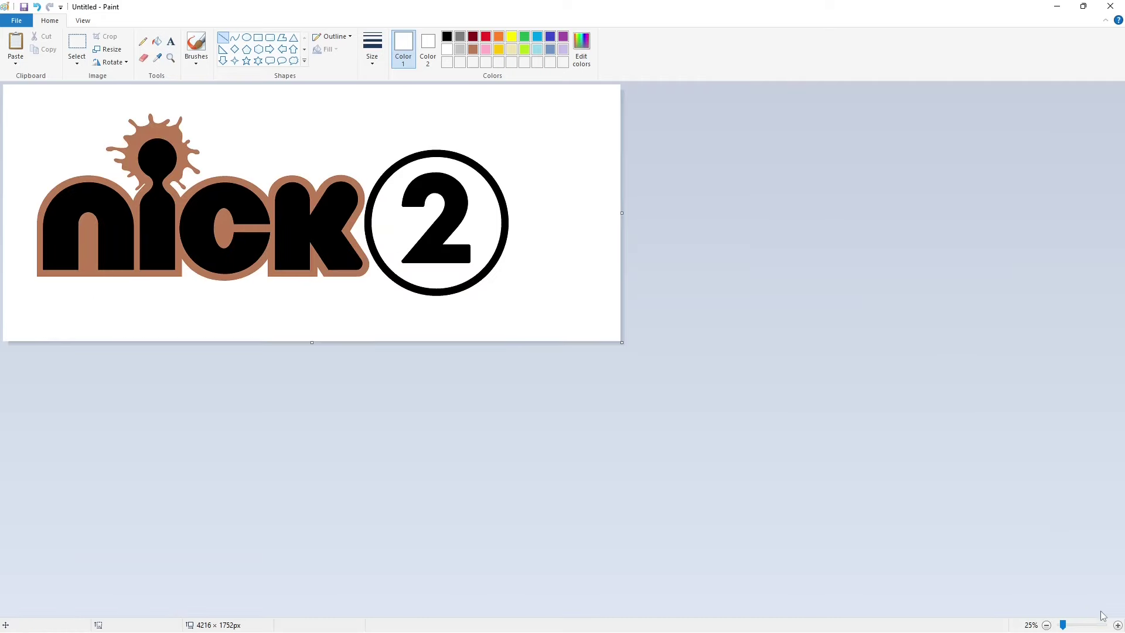
scroll(1057, 476, up, 1)
scroll(1028, 524, right, 3)
drag(1123, 341, 945, 380)
drag(1061, 342, 1114, 350)
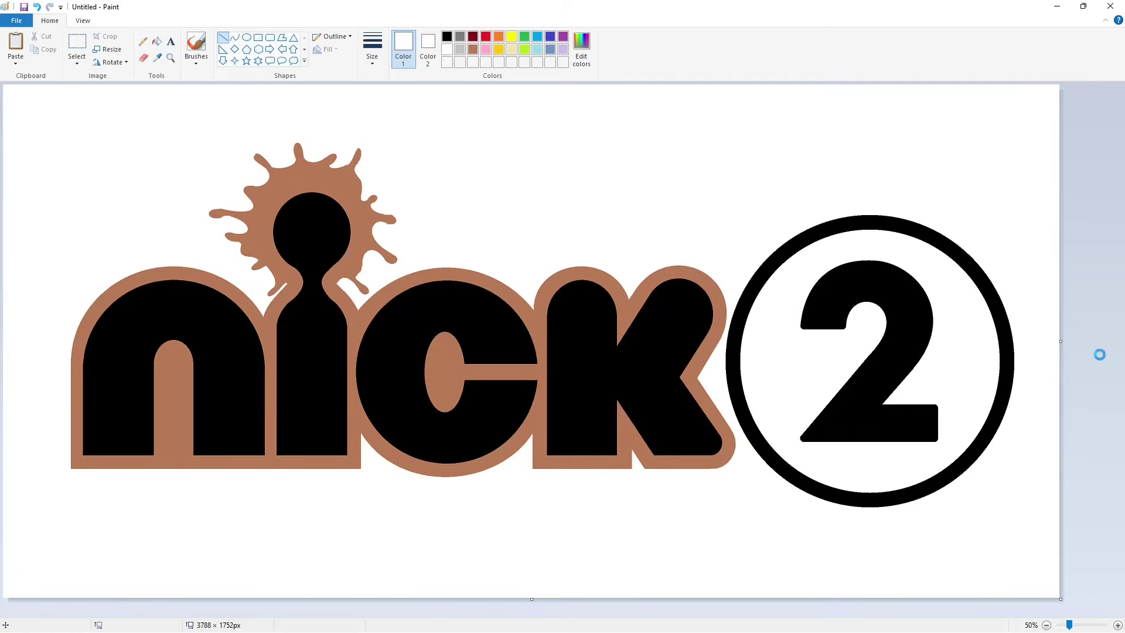
drag(559, 599, 561, 608)
Fill the brown splash-shaped outline of the wordmark with orange
click(158, 42)
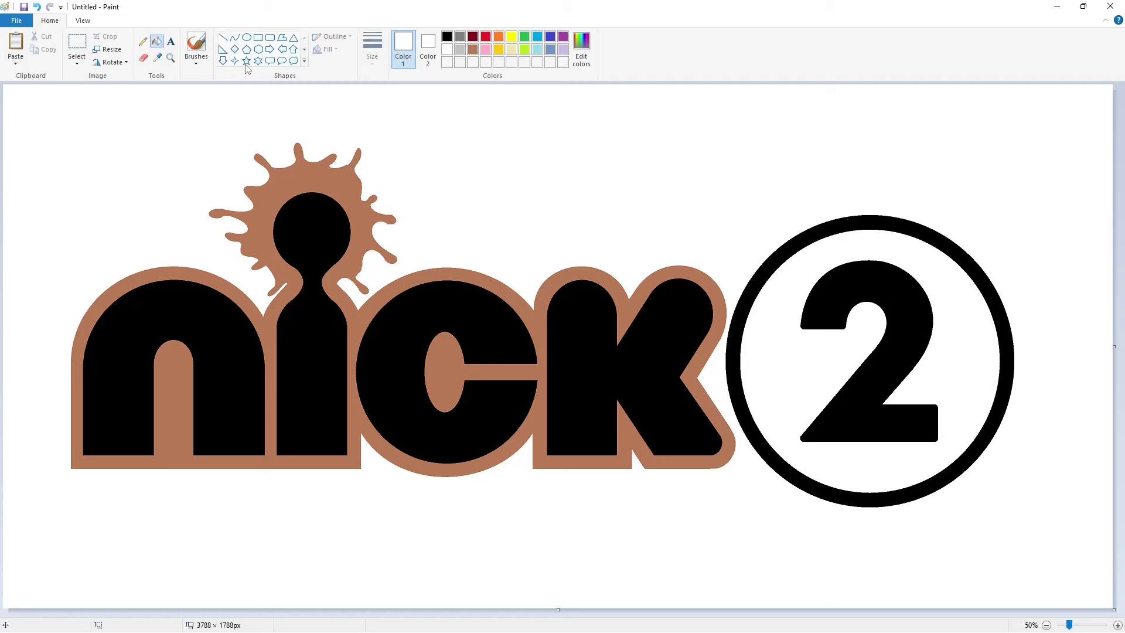
click(499, 37)
click(351, 259)
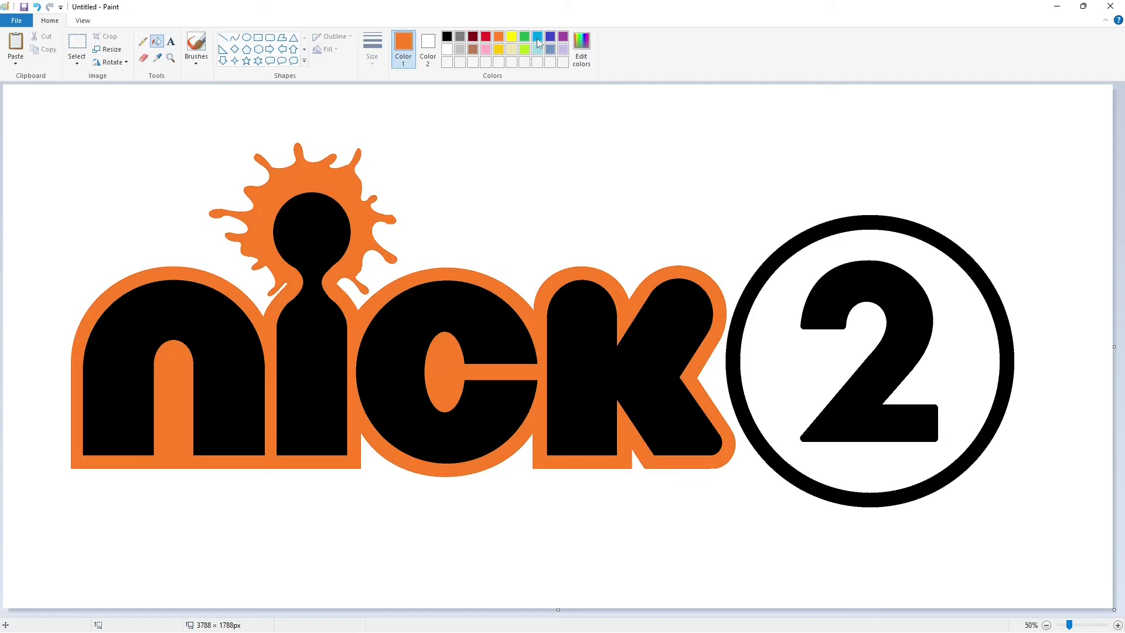
Fill the 2 and its surrounding ring with light blue
click(537, 38)
click(830, 289)
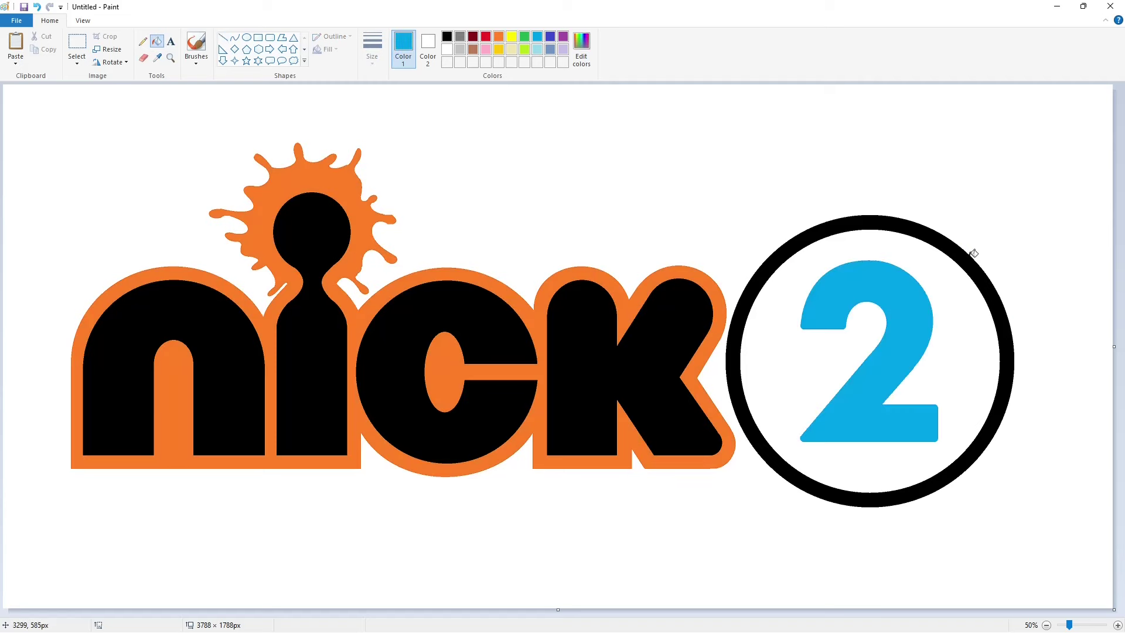
click(971, 257)
Fill the black letters n, i, c and k with white
click(450, 50)
click(238, 364)
click(306, 371)
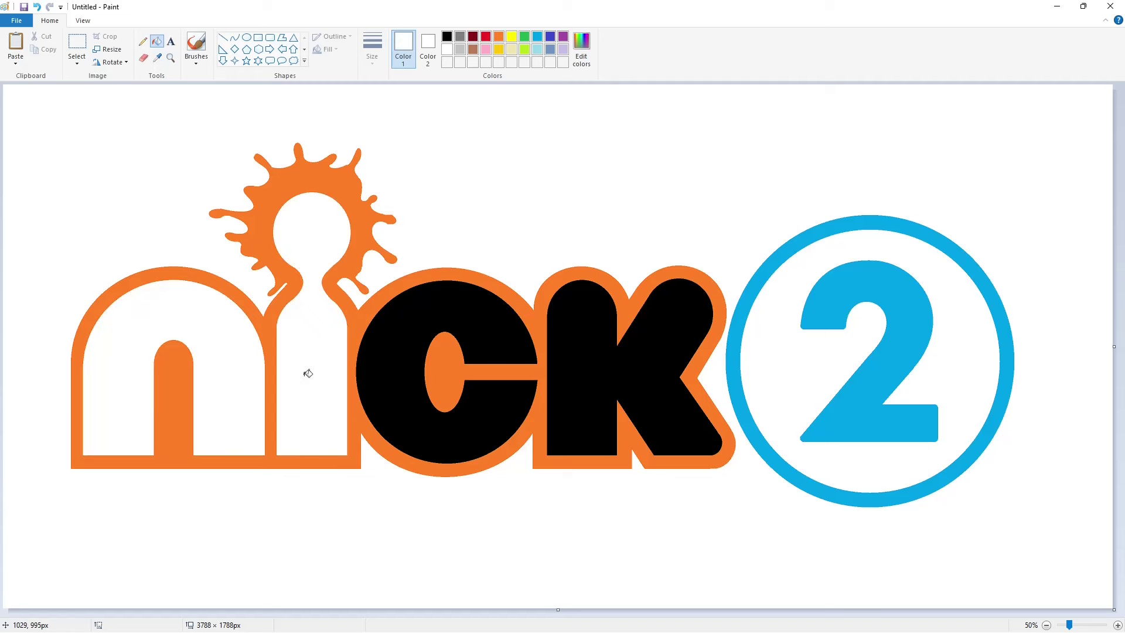
click(373, 370)
click(588, 385)
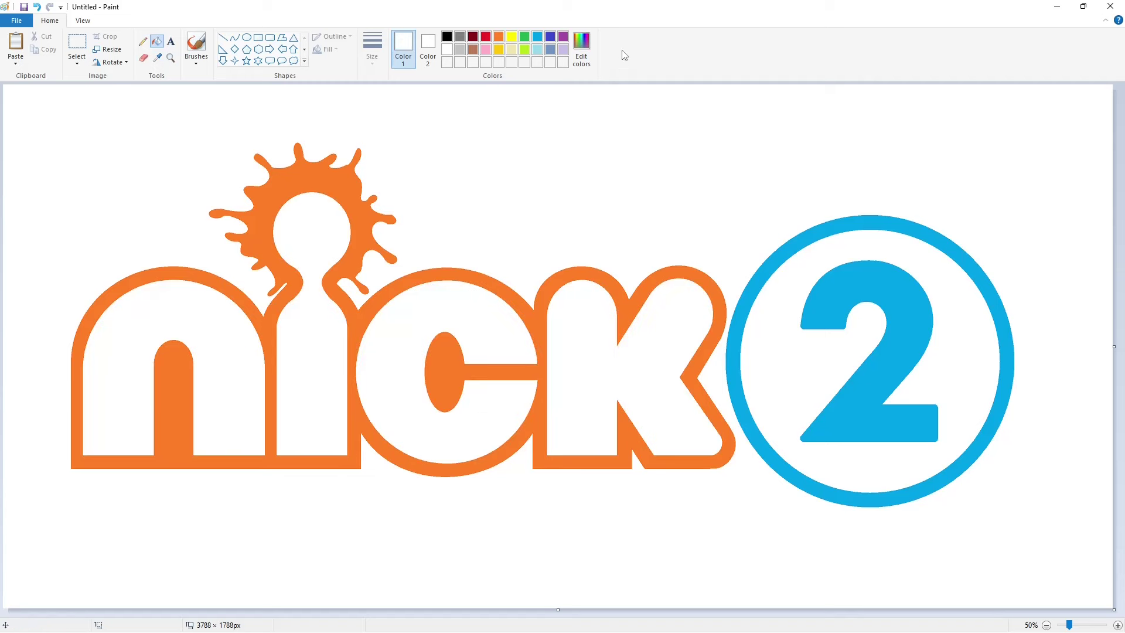